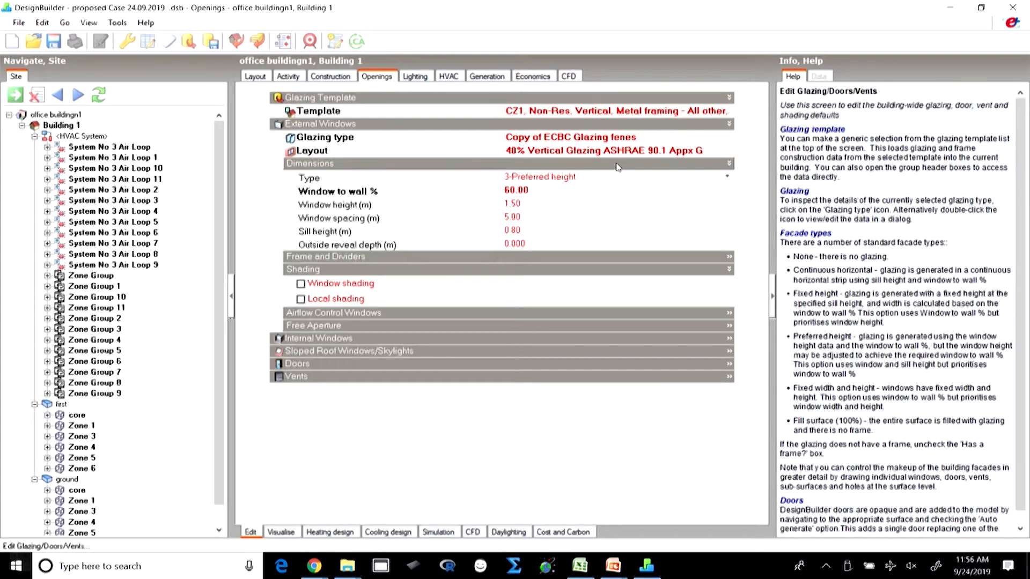
left_click(524, 191)
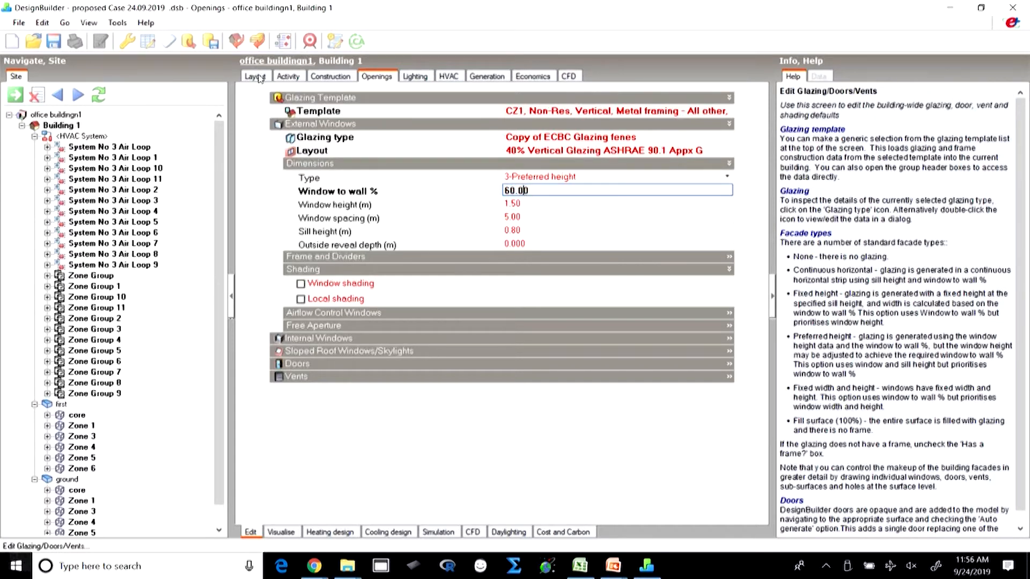
left_click(552, 216)
left_click(753, 269)
left_click(534, 189)
key("Down")
key("Down")
key("Down")
key("Down")
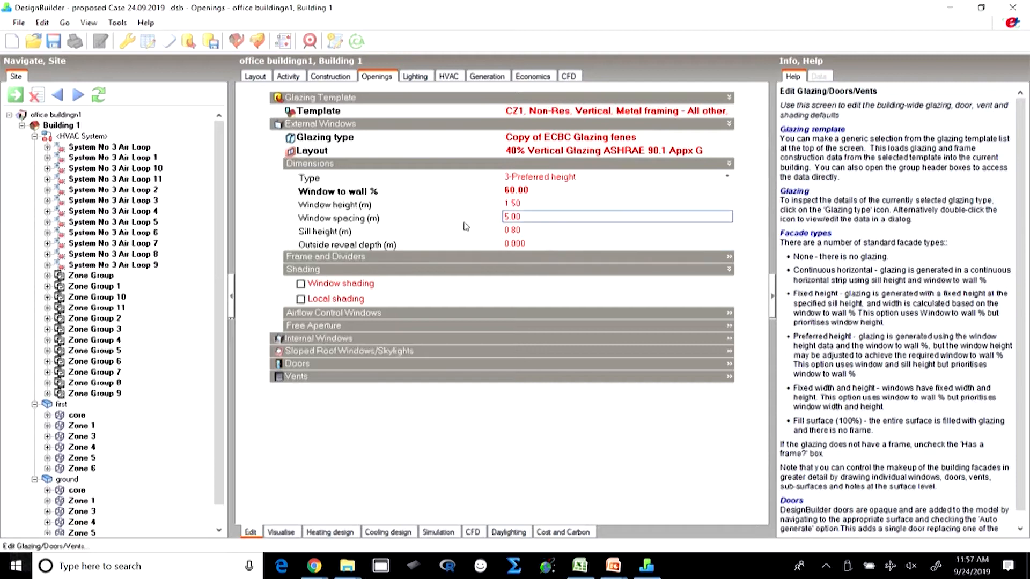
left_click(503, 178)
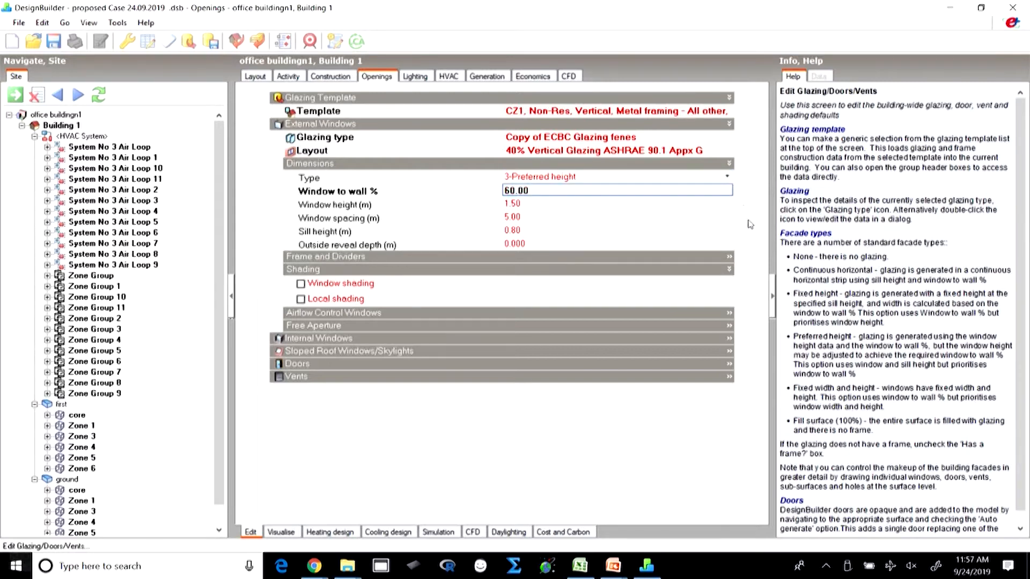
Switch to the PowerPoint slide show and check the proposed case's shading in the construction input data, then return to DesignBuilder
left_click(613, 566)
left_click(695, 510)
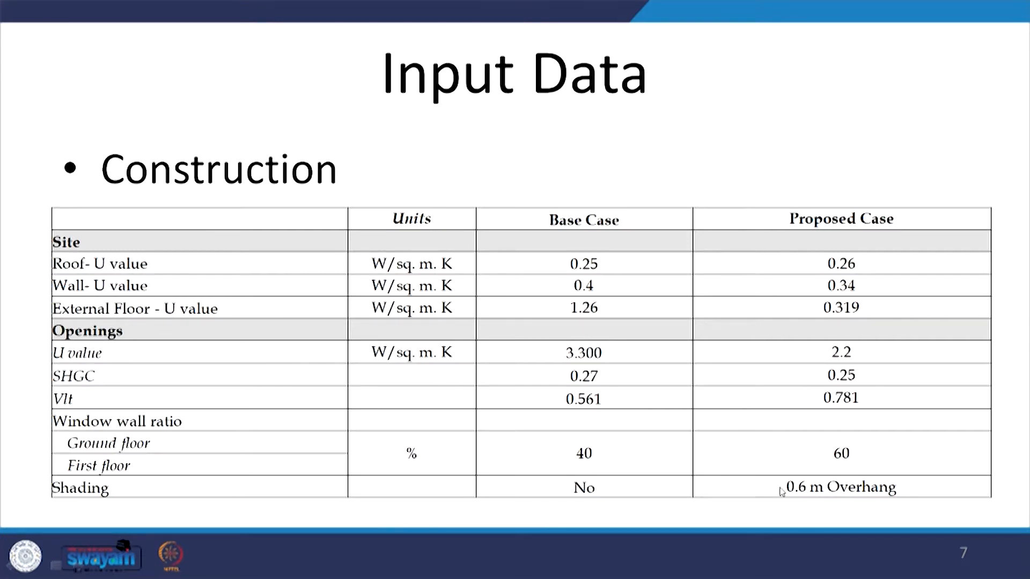
key("alt+Tab")
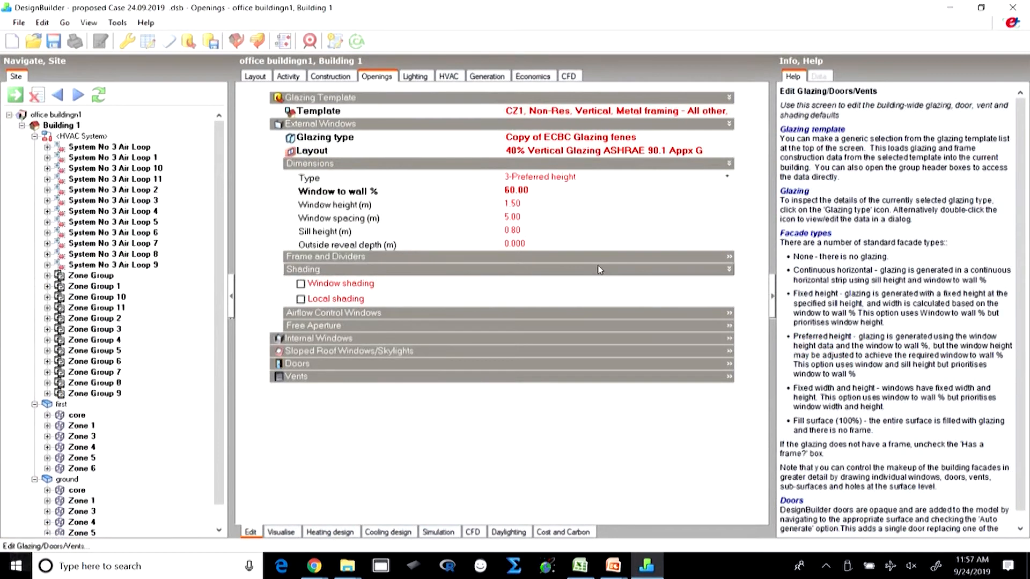
Enable local shading for the building's external windows, with window shading switched off
left_click(320, 270)
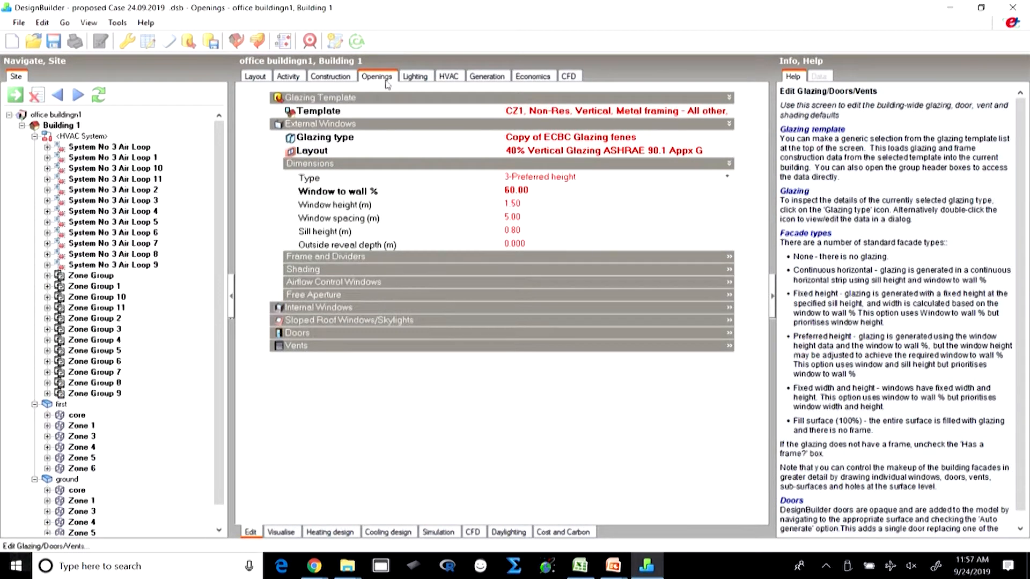
left_click(316, 270)
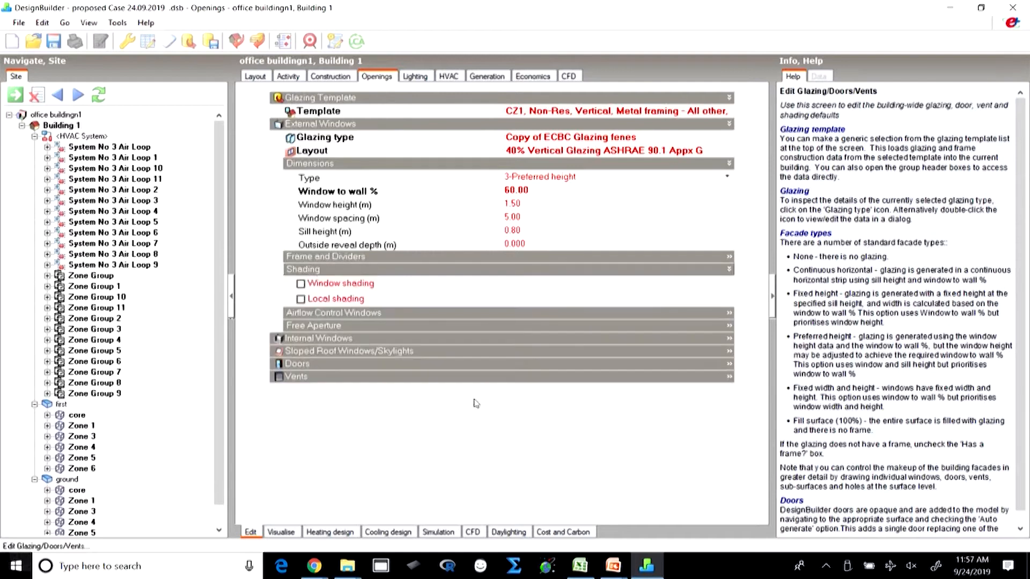
left_click(301, 284)
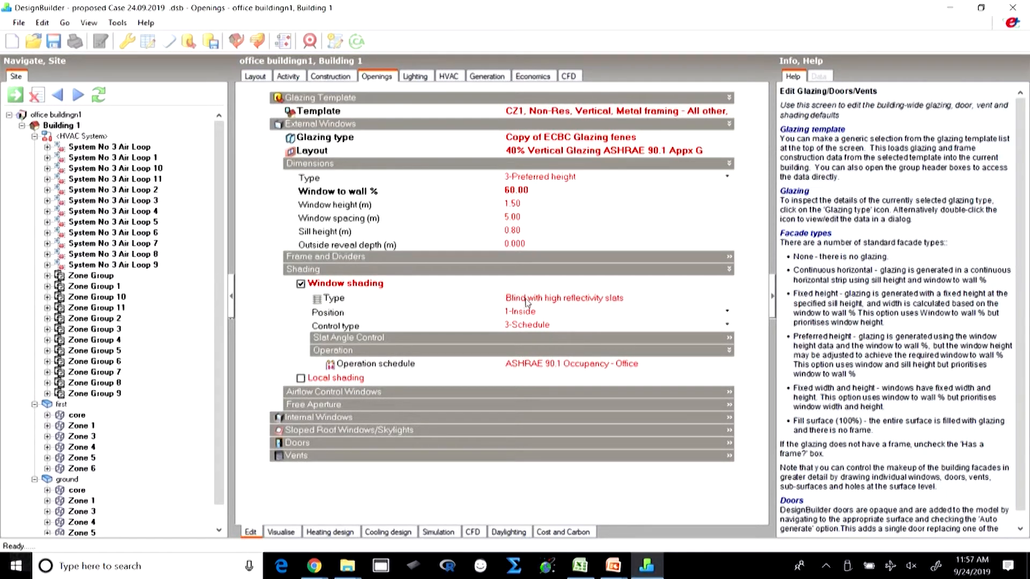
left_click(301, 378)
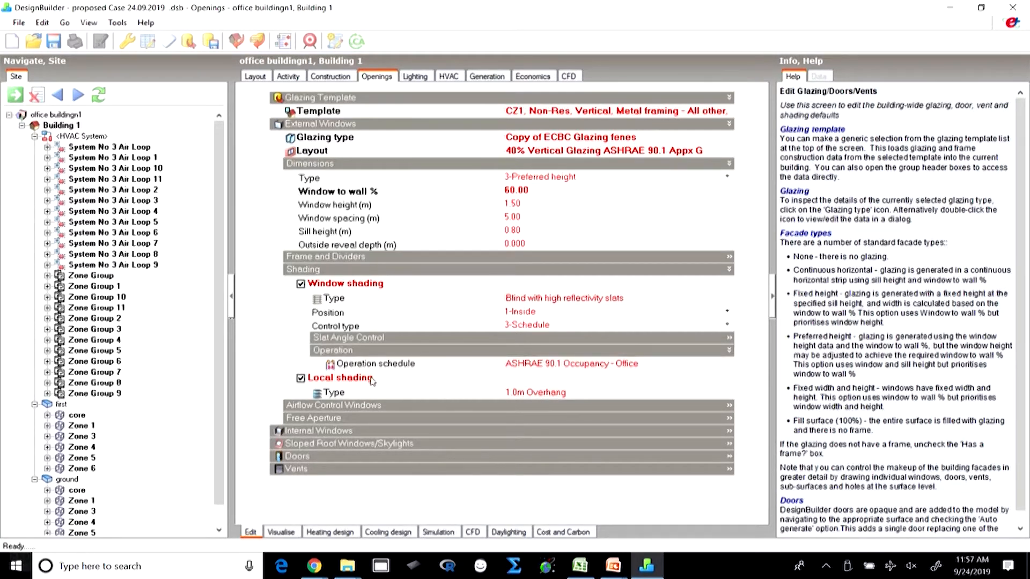
left_click(301, 285)
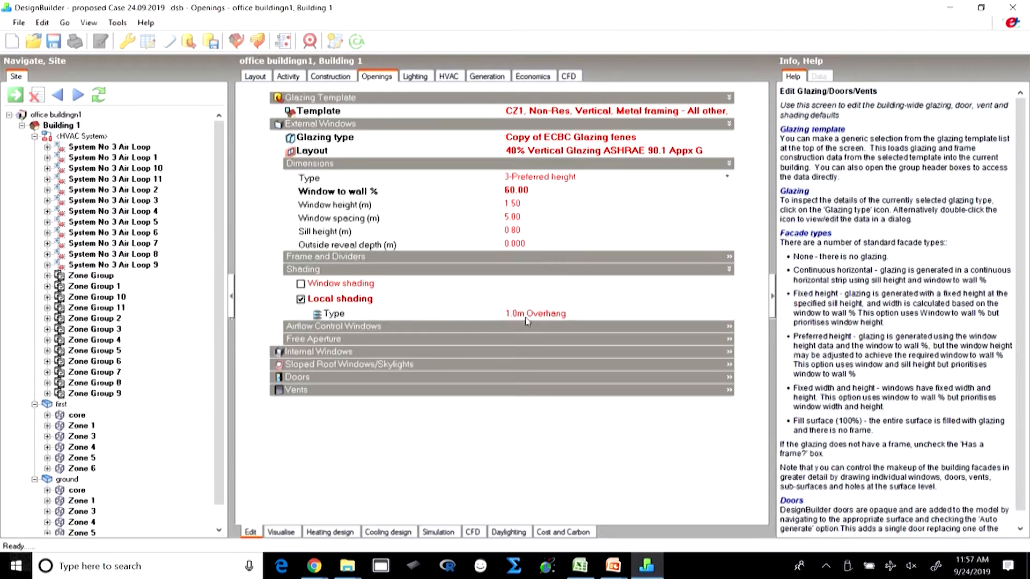
Select the 0.5m Overhang as the local shading type for the external windows
left_click(547, 314)
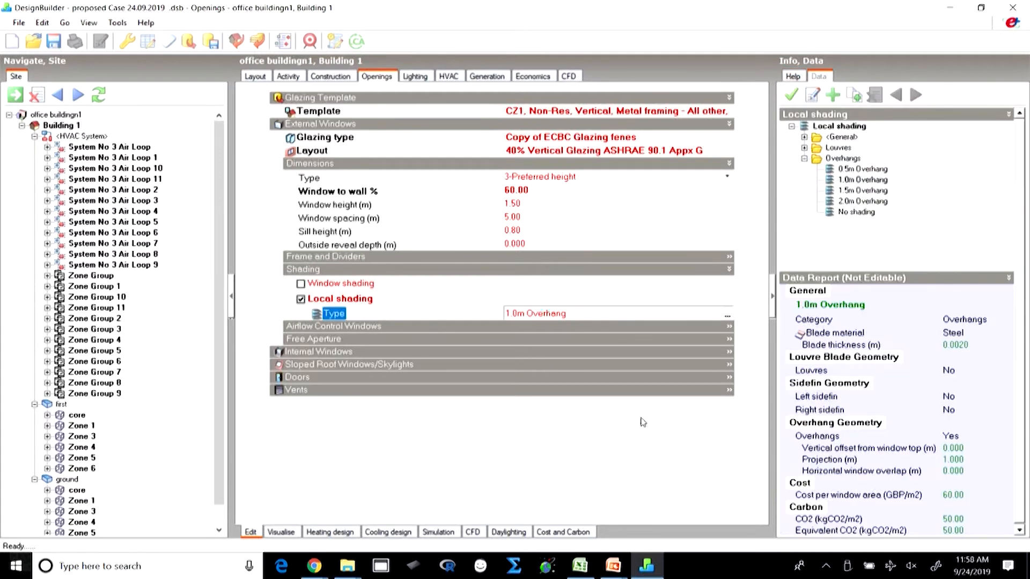
left_click(728, 316)
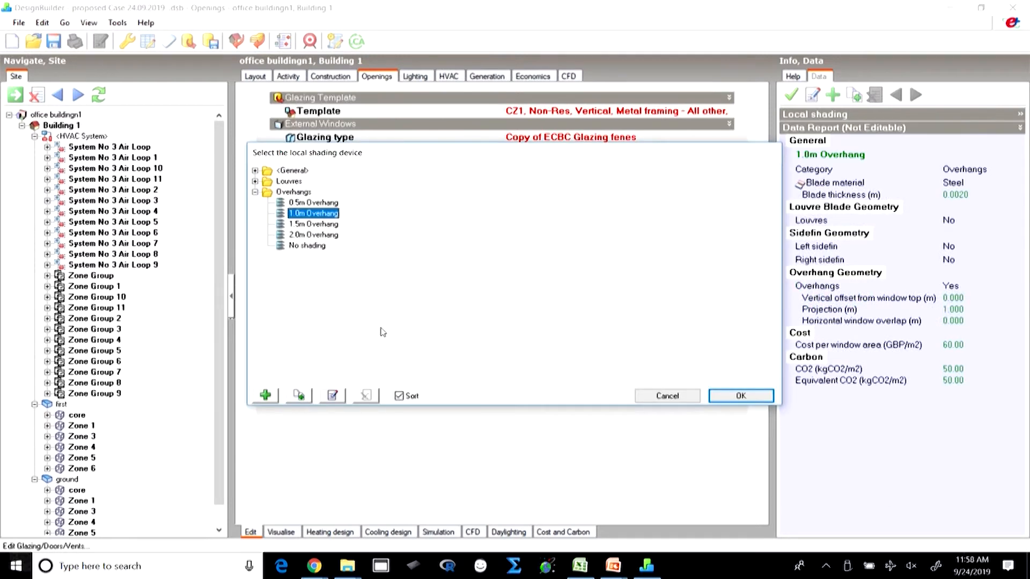
left_click(307, 203)
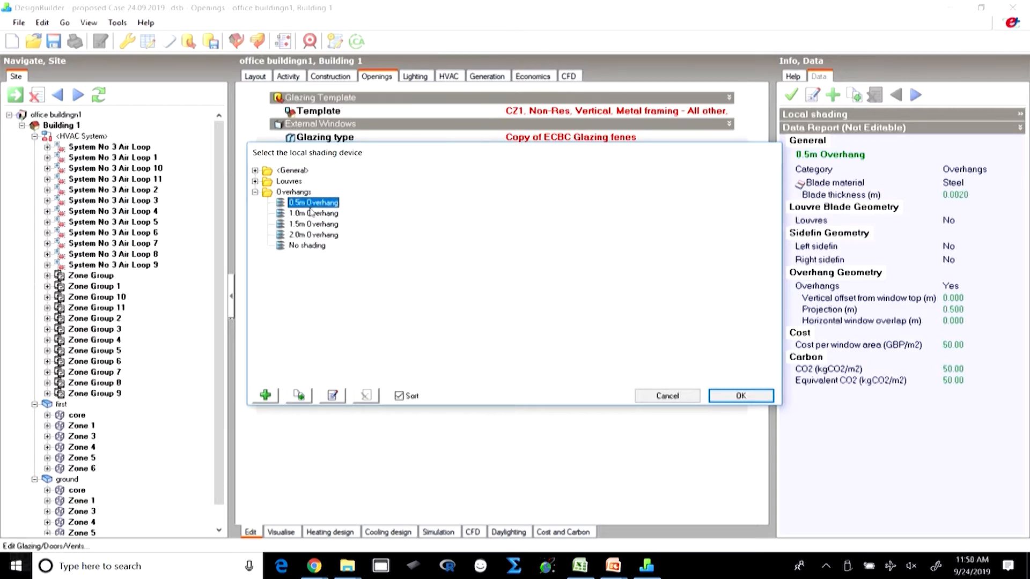
left_click(750, 400)
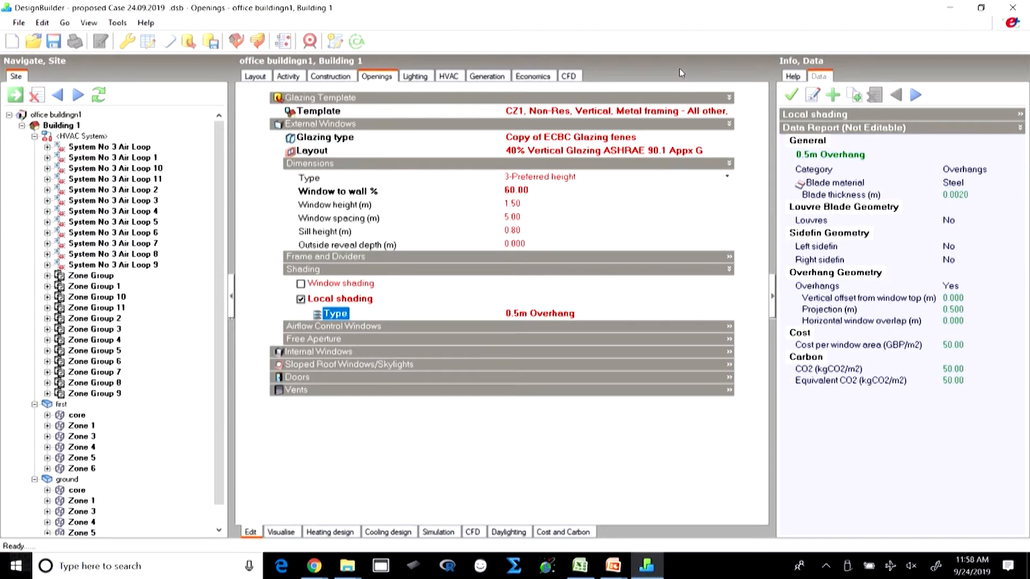
Assign a copy of the 0.5m Overhang with a 0.6 m projection as the local shading type
left_click(857, 96)
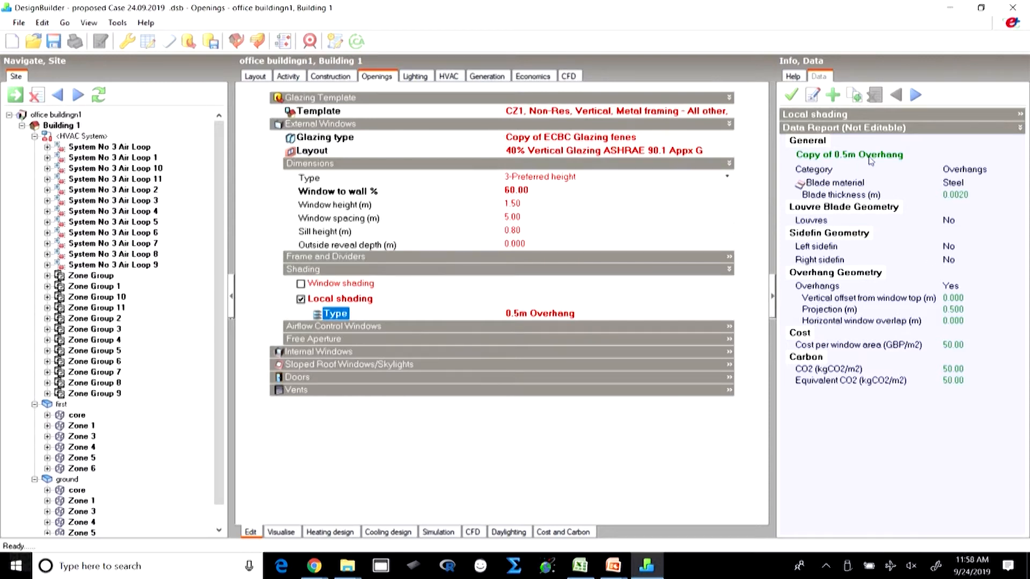
left_click(812, 95)
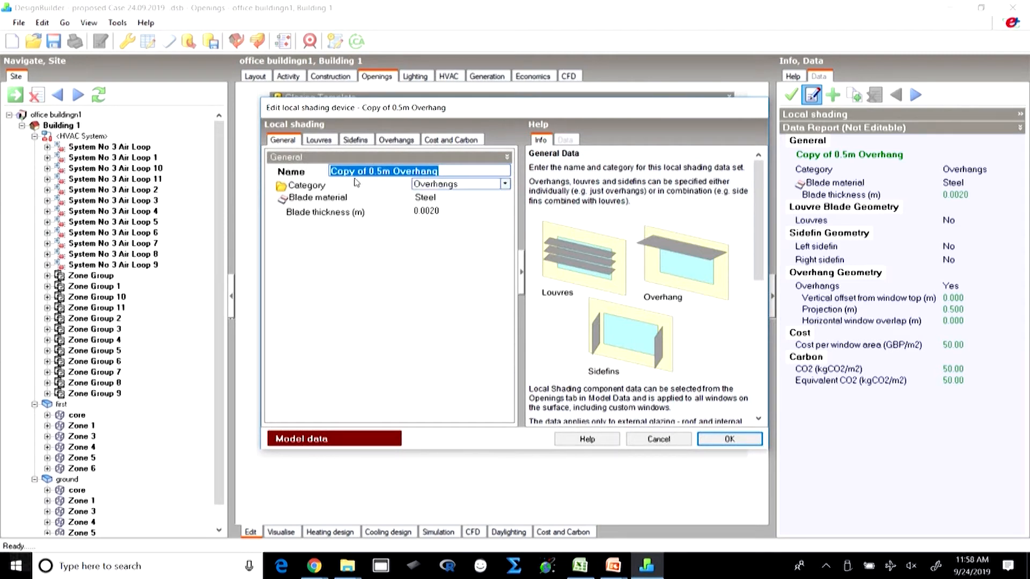
left_click(408, 140)
left_click(424, 197)
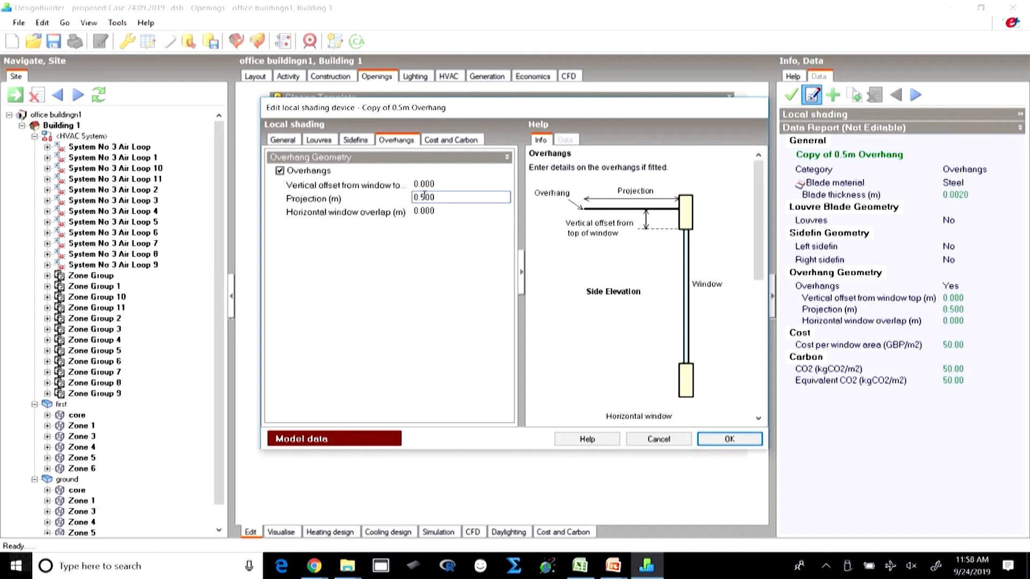
left_click_drag(422, 196, 439, 194)
type("6")
left_click(727, 439)
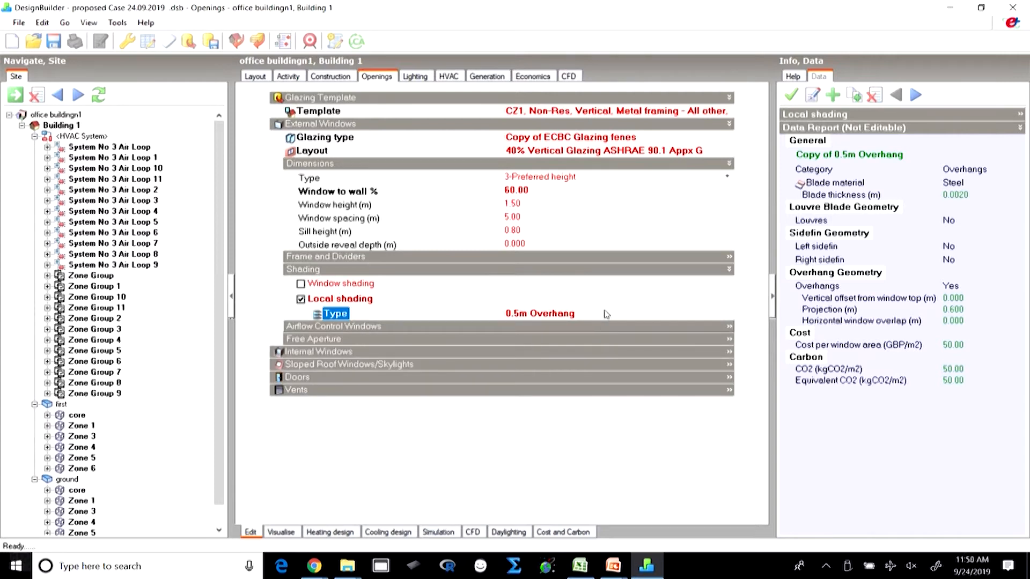
left_click(790, 94)
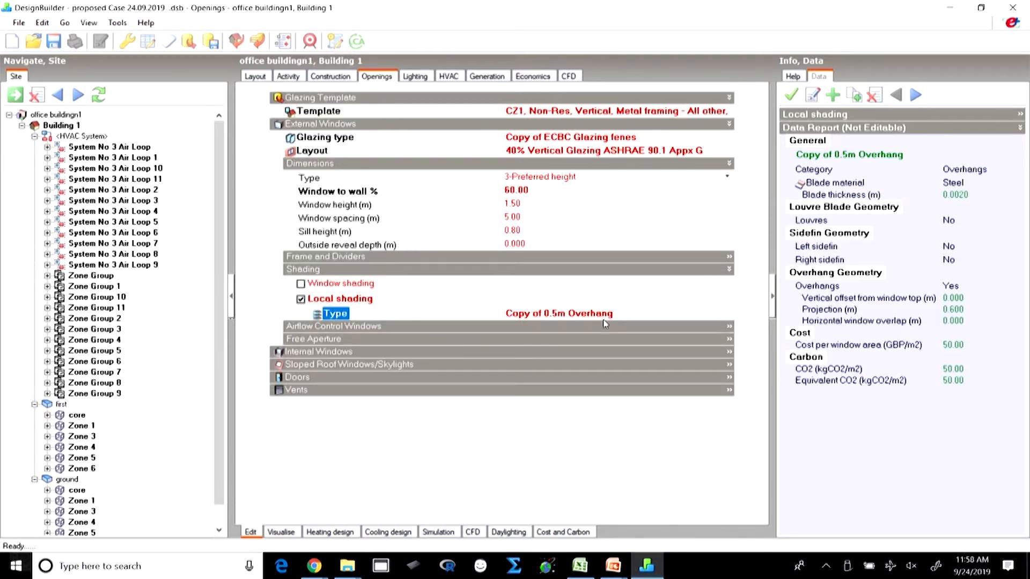
Examine the building's facades and windows in the layout model from different angles
left_click(254, 76)
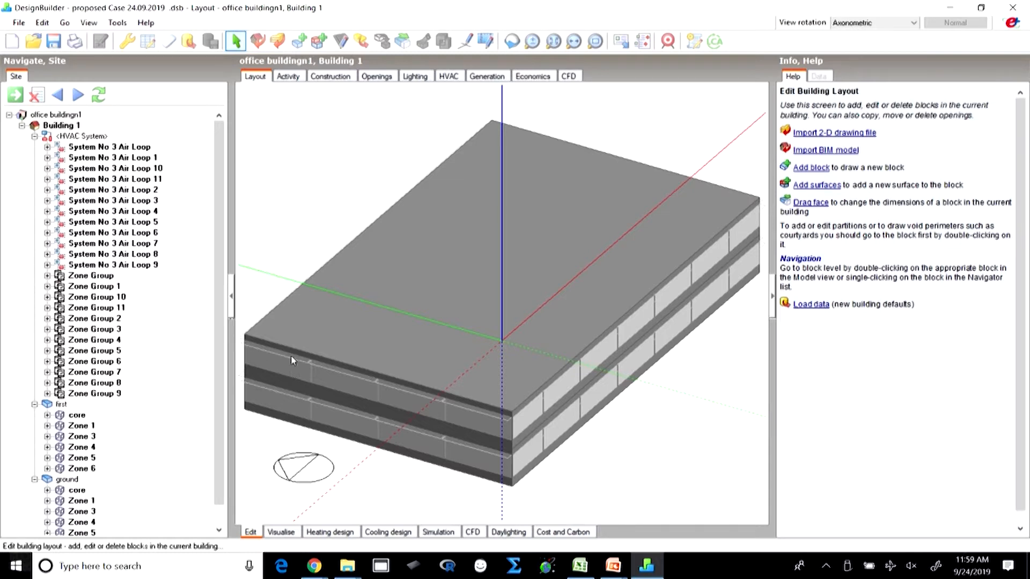
left_click(511, 42)
left_click_drag(547, 359, 721, 389)
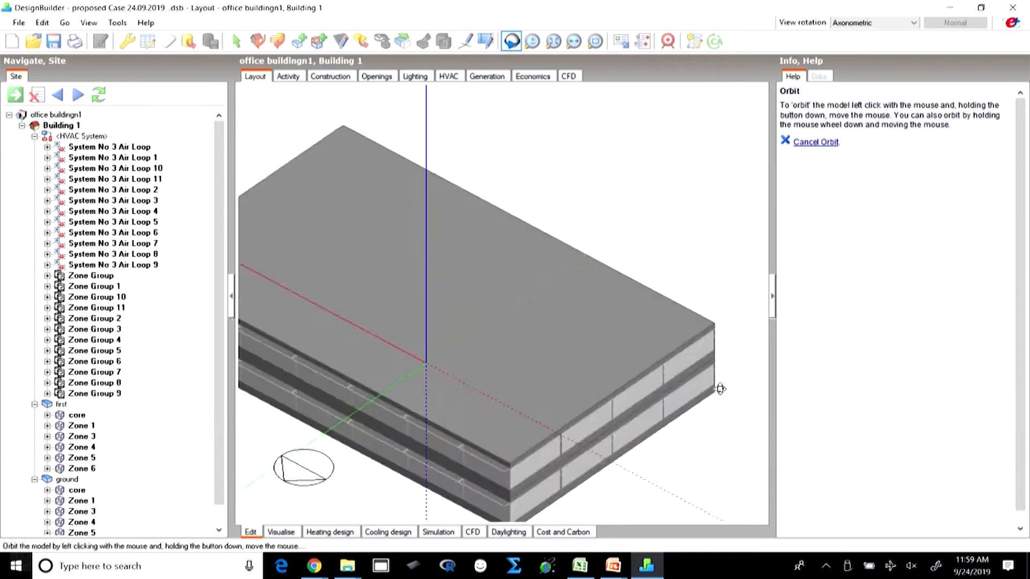
left_click_drag(446, 339, 577, 392)
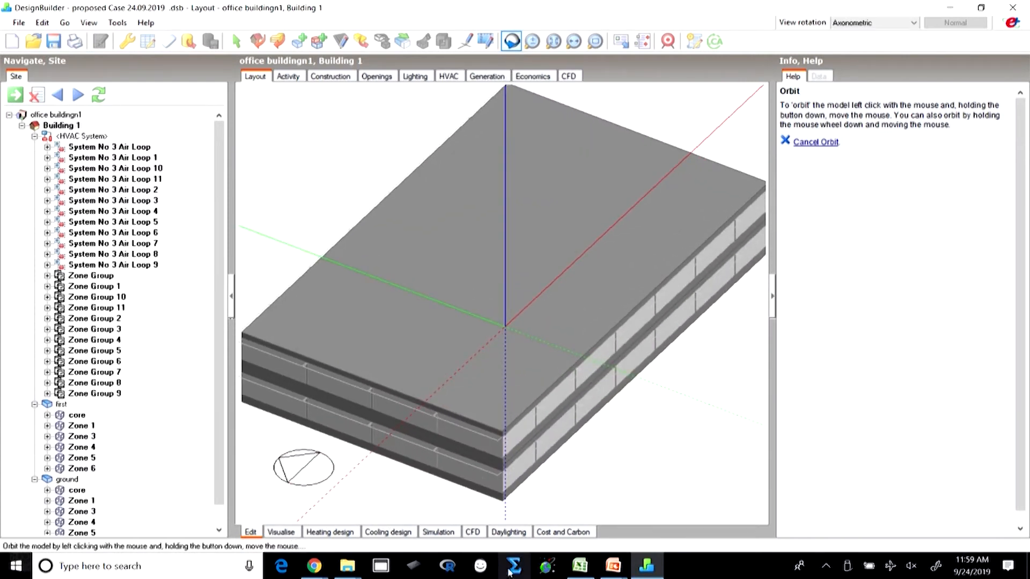
Visualise the building's model data and inspect the glazing and constructions from a slightly different angle
left_click(281, 532)
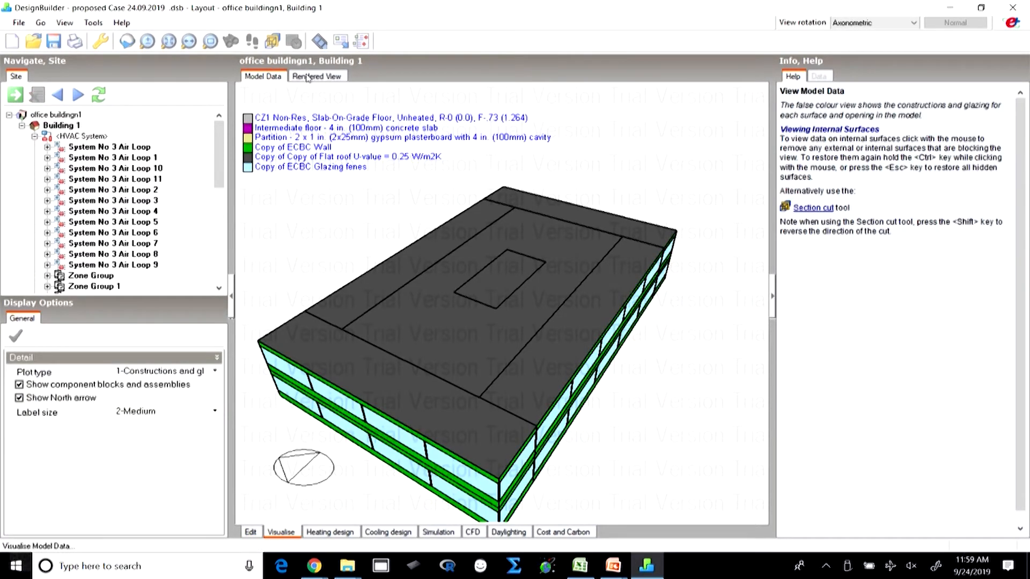
left_click(127, 40)
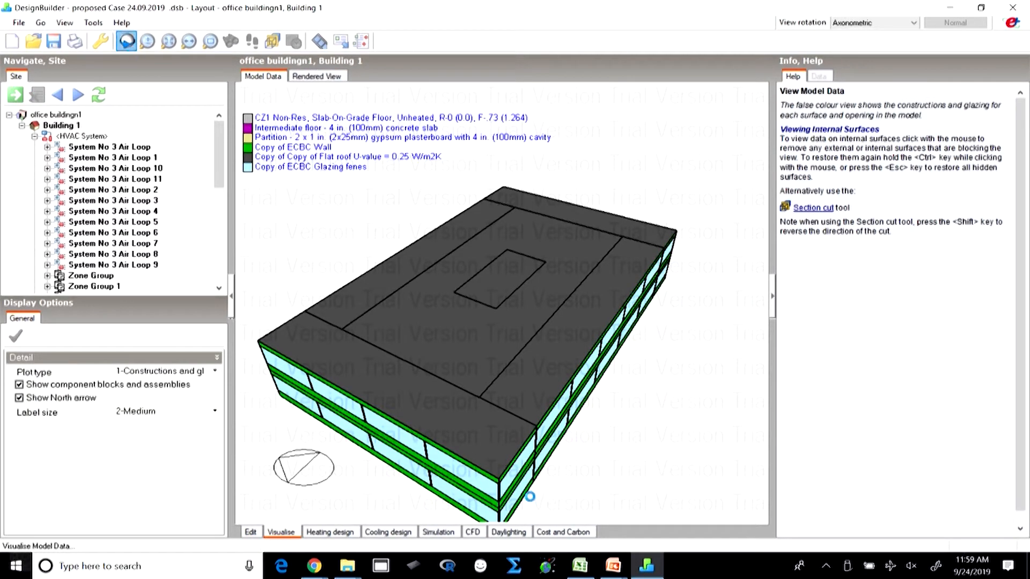
left_click_drag(511, 446, 551, 423)
left_click_drag(675, 417, 581, 420)
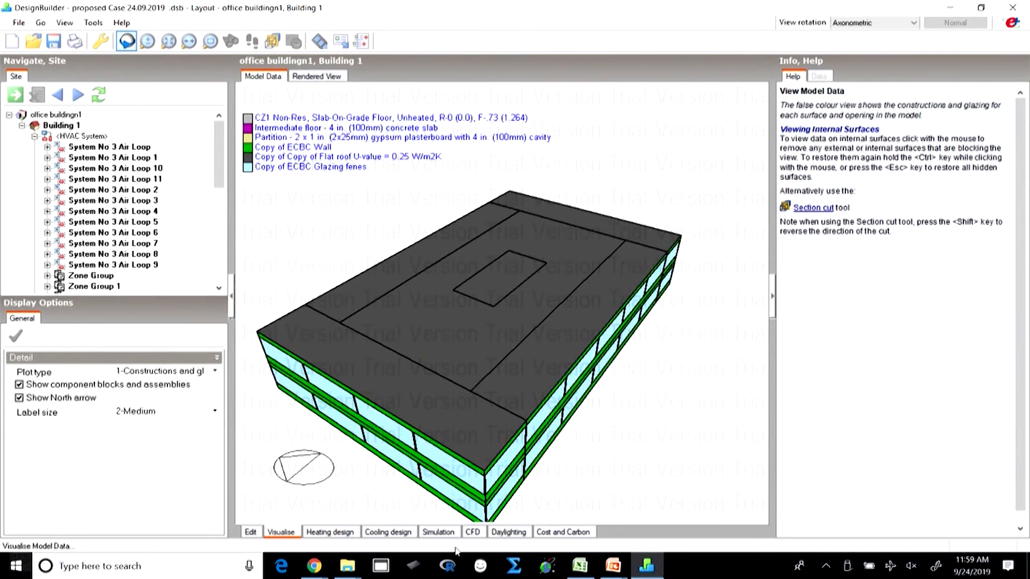
Go back to the editable building layout and examine the whole model from another angle and farther away
left_click(249, 533)
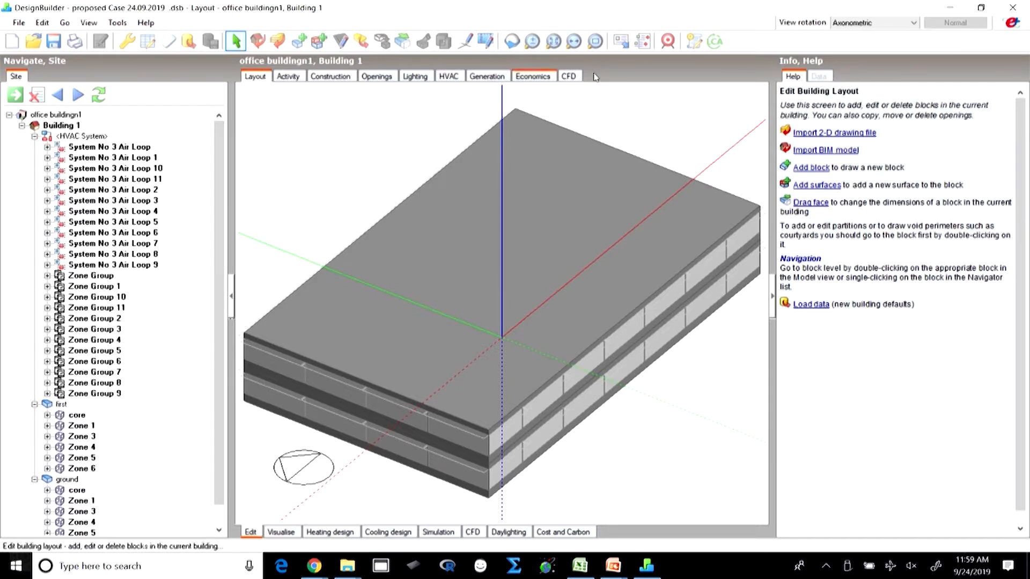
left_click(511, 41)
left_click_drag(523, 443, 496, 460)
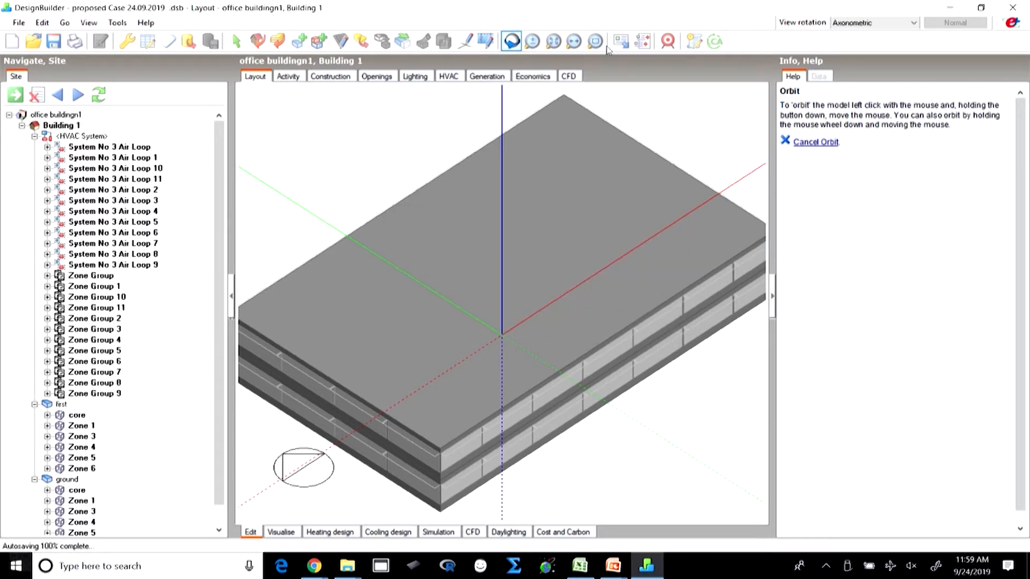
left_click(532, 41)
left_click_drag(500, 214, 549, 304)
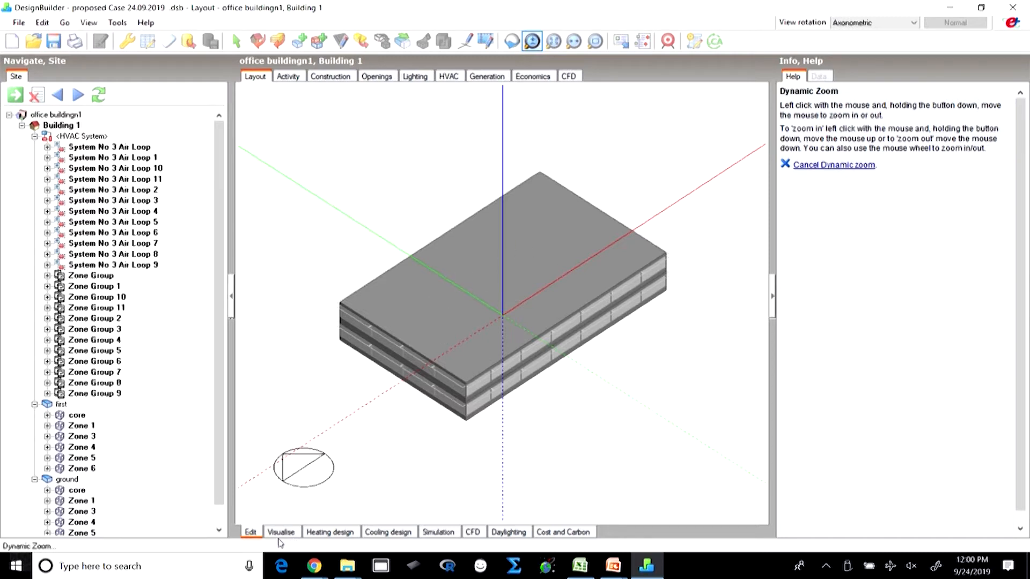
Review the building's openings settings against the PowerPoint construction data, and check the proposed lighting and HVAC inputs on the following slide
left_click(379, 76)
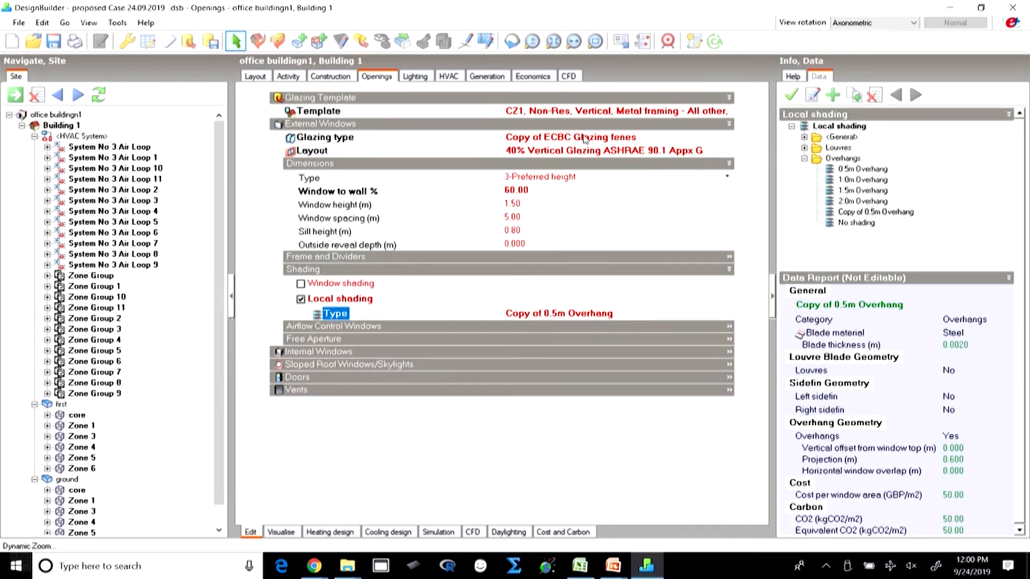
mouse_move(613, 566)
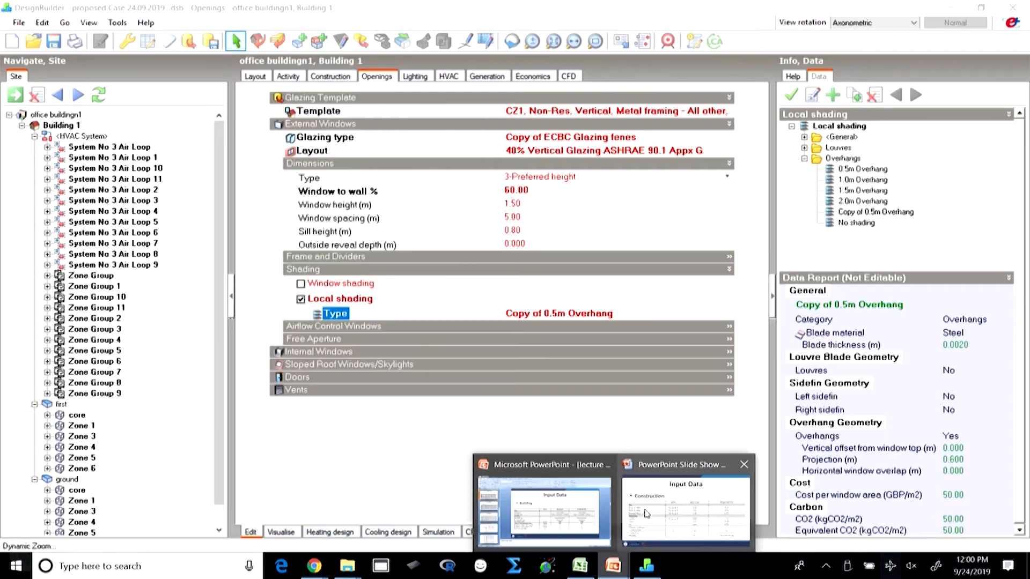
left_click(649, 507)
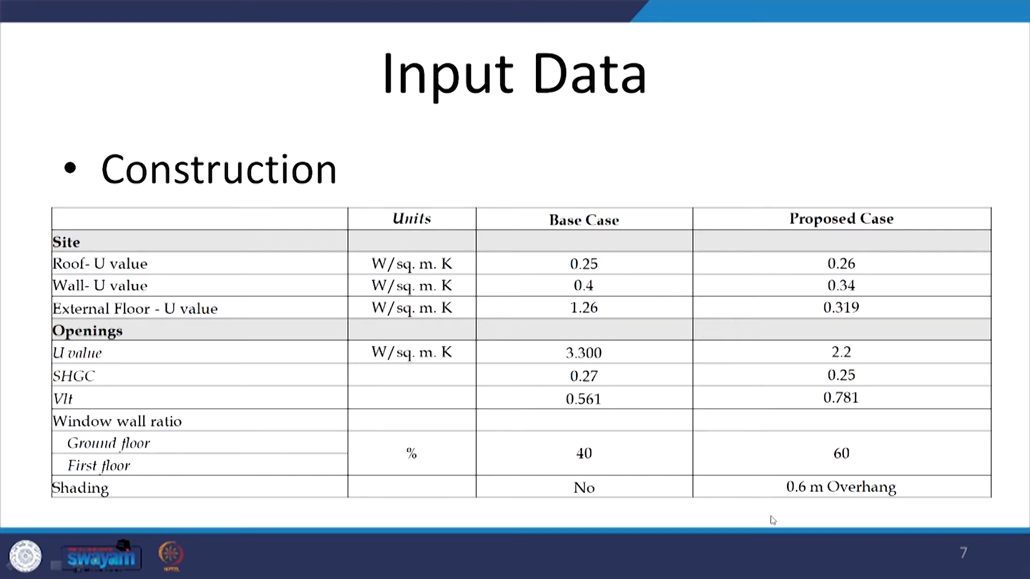
left_click(615, 576)
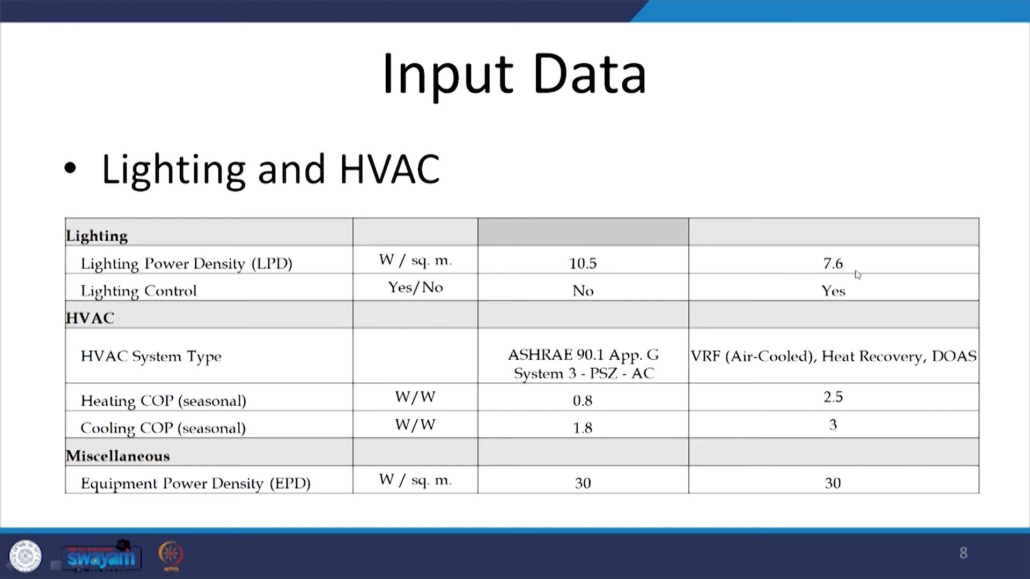
key("alt+Tab")
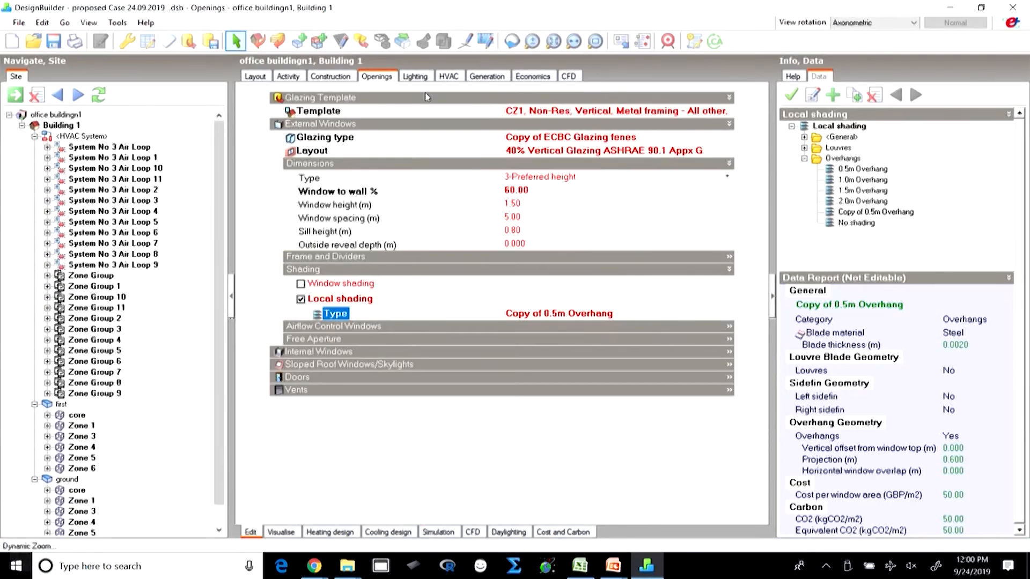
Duplicate the building's lighting template "Common Space, Office - Open Plan, 10.5 W/m2" and open the copy for editing
left_click(419, 80)
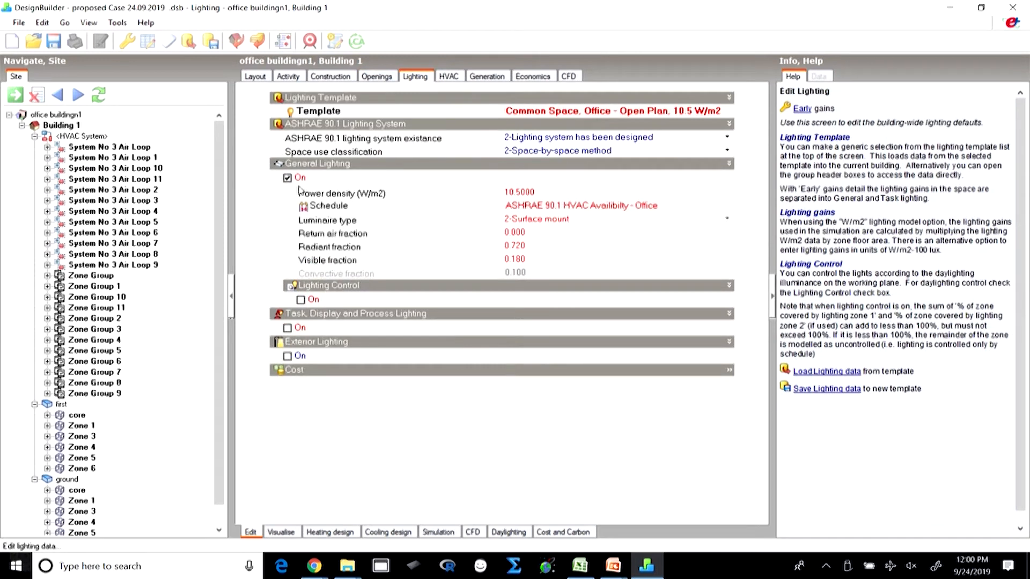
left_click(535, 192)
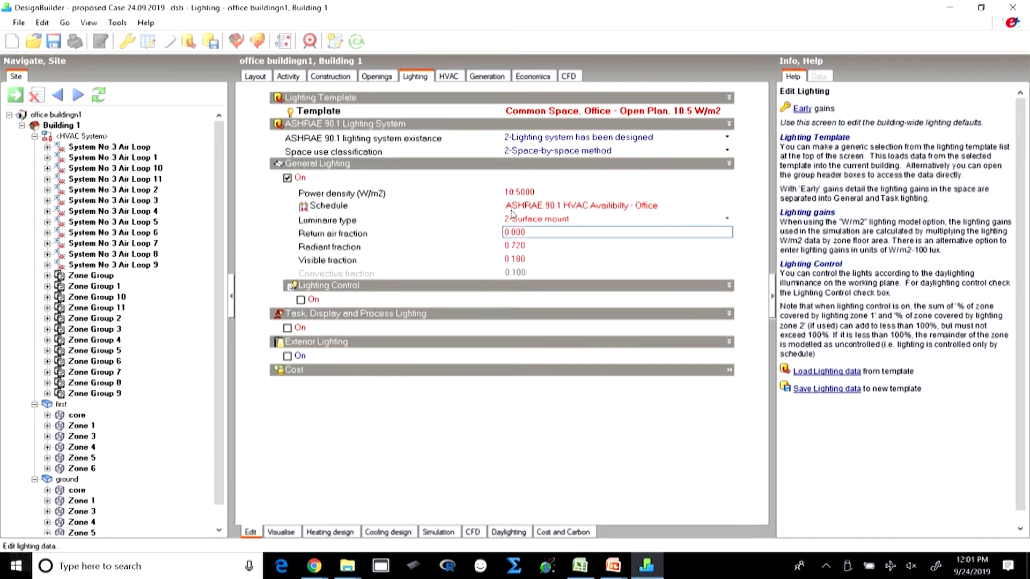
left_click(584, 112)
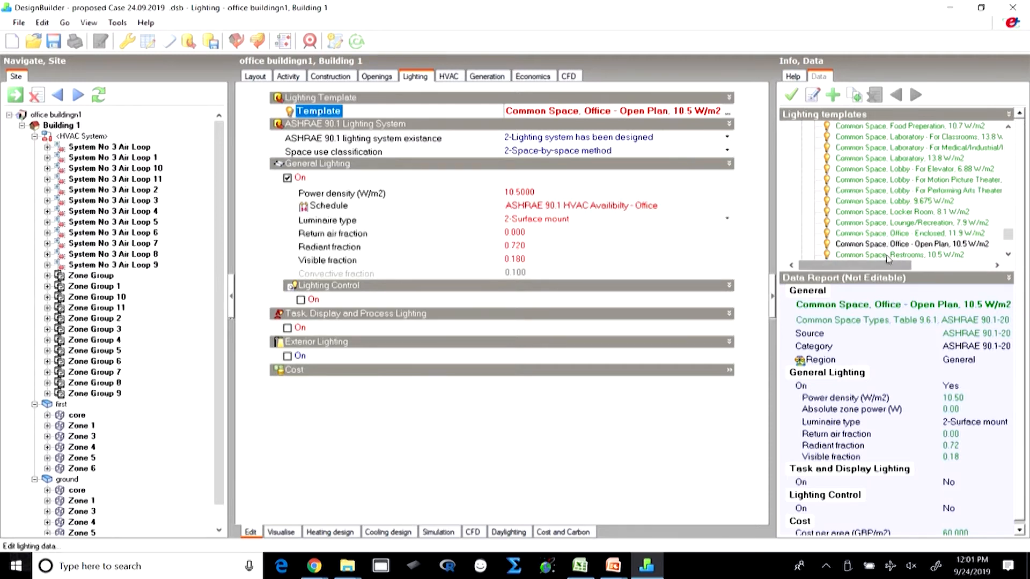
left_click(906, 244)
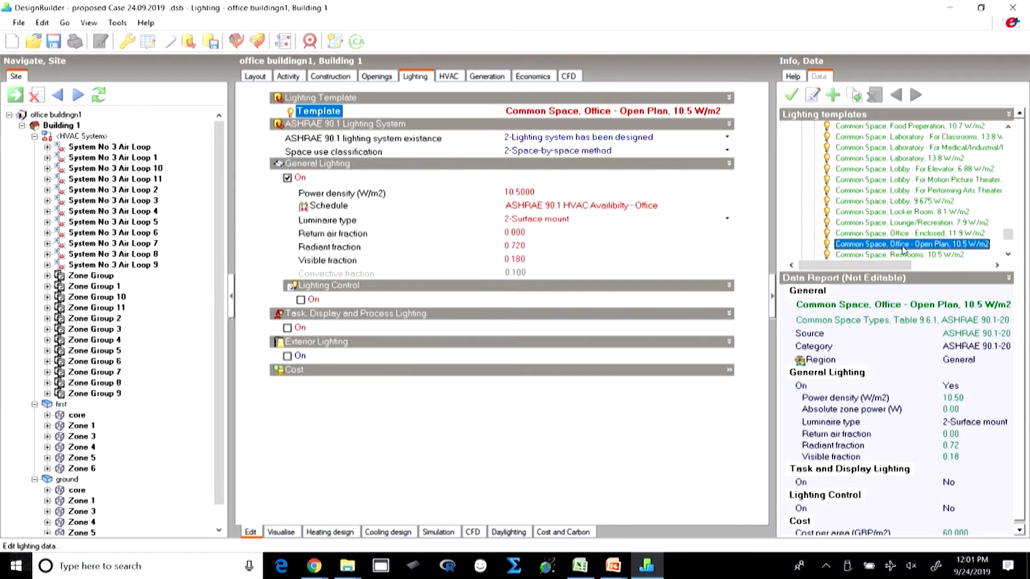
left_click(854, 94)
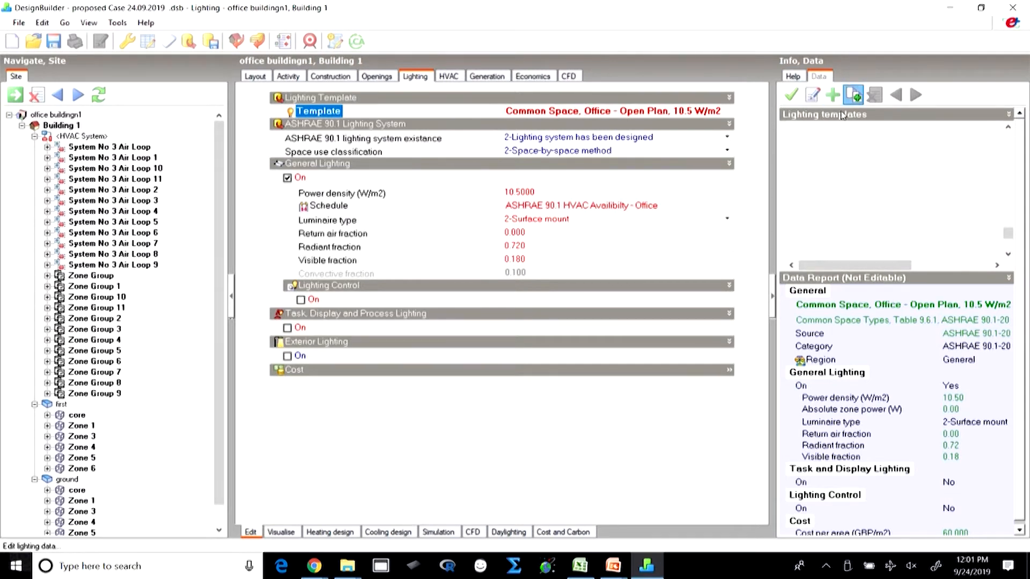
left_click(812, 95)
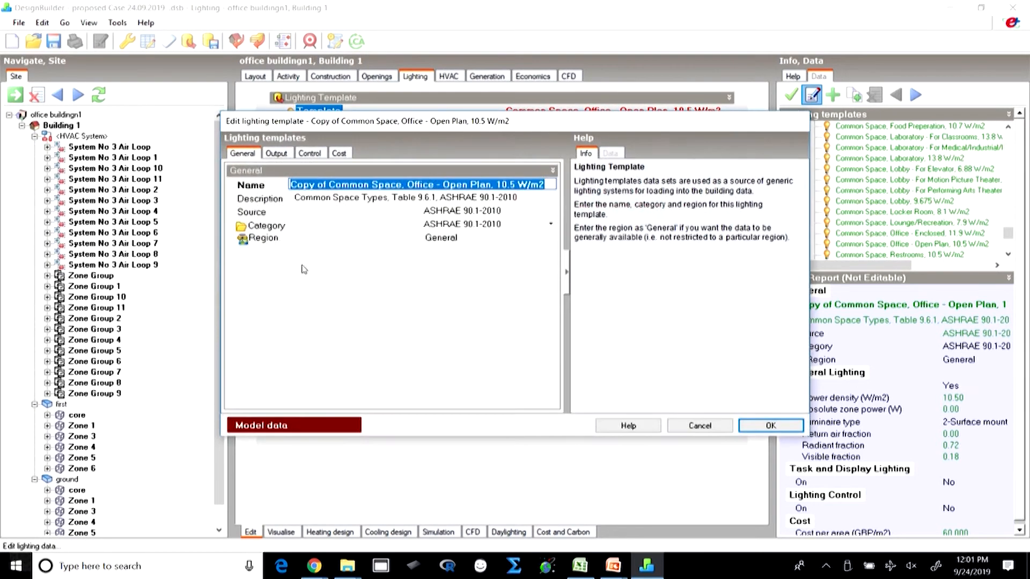
Set the general lighting power density in the copied lighting template to 7.6 W/m2
left_click(276, 154)
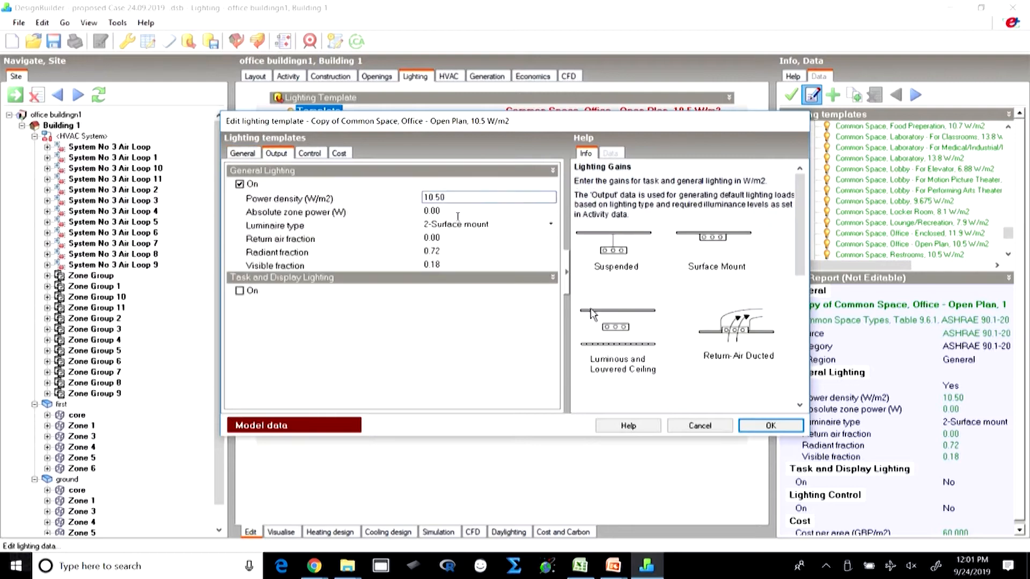
left_click_drag(459, 198, 416, 204)
type("7.6")
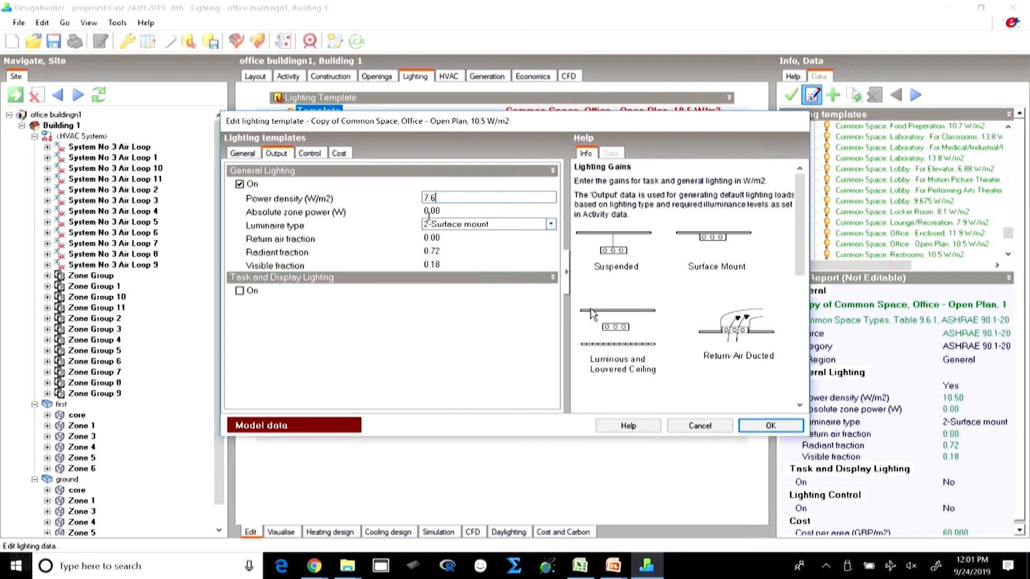
Examine the luminaire type options and the radiant fraction, visible fraction and power density in the copied template's output data
left_click(551, 223)
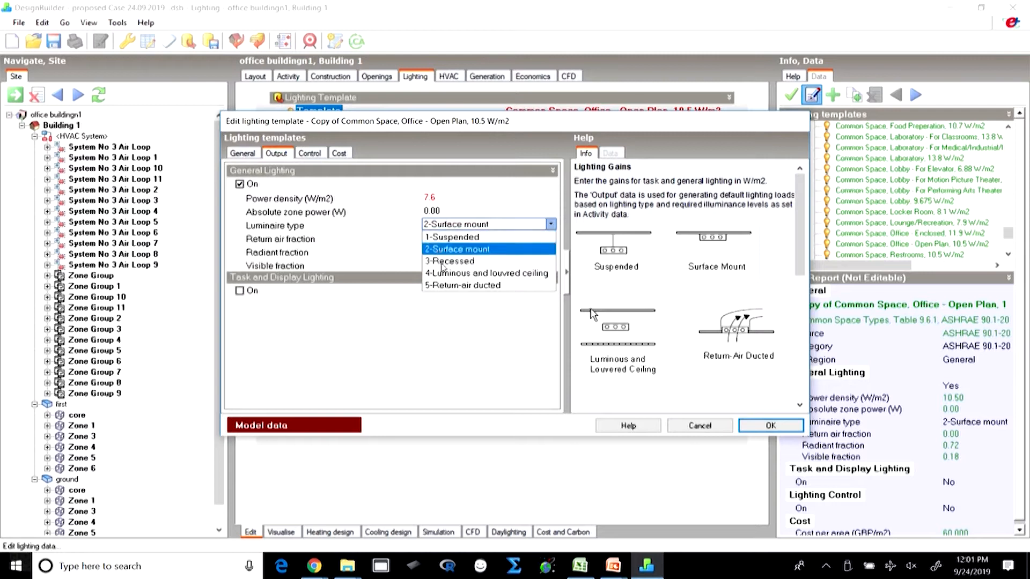
left_click(483, 310)
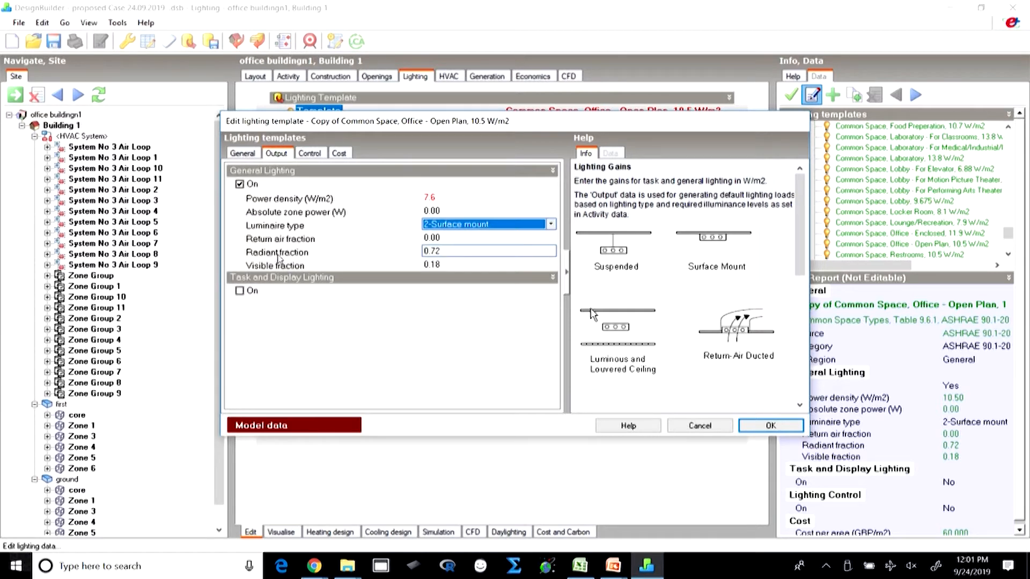
left_click(445, 250)
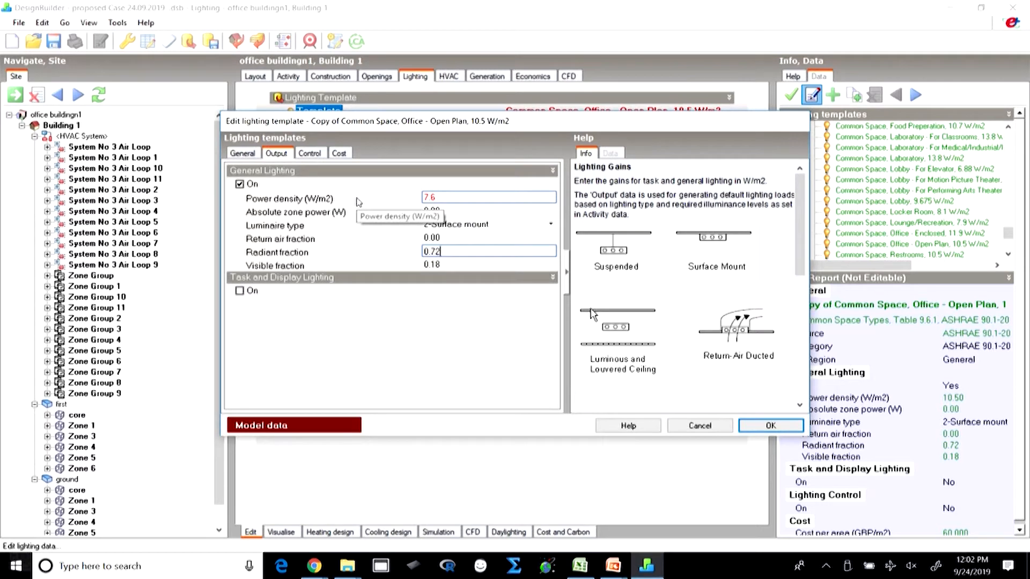
left_click(445, 263)
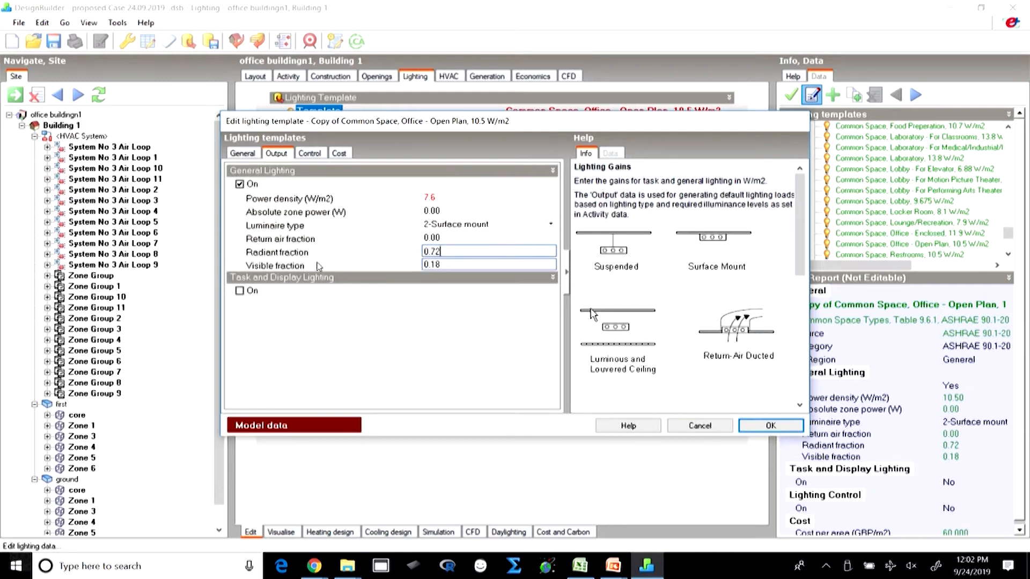
left_click(449, 263)
left_click_drag(449, 262, 405, 267)
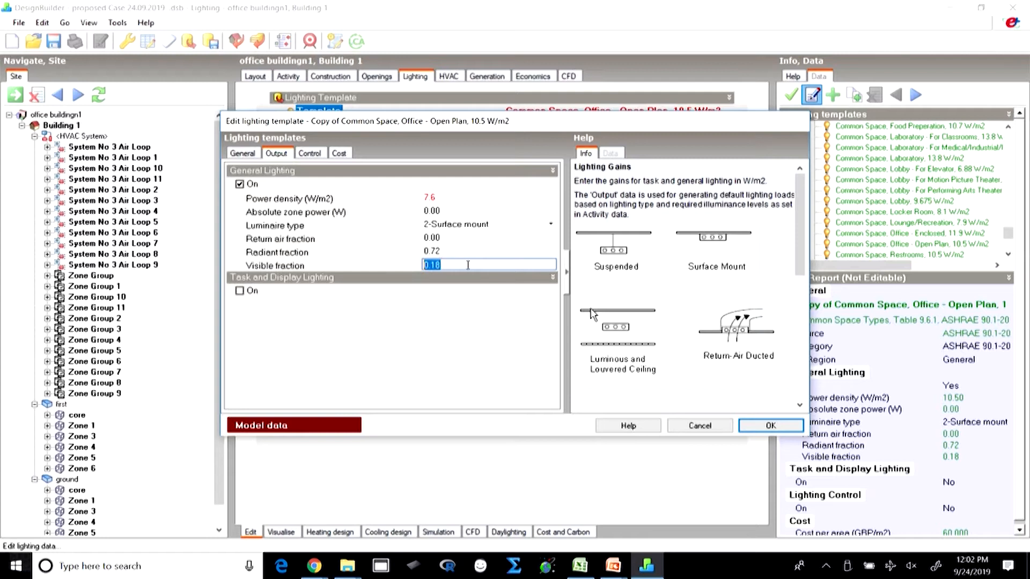
left_click(453, 251)
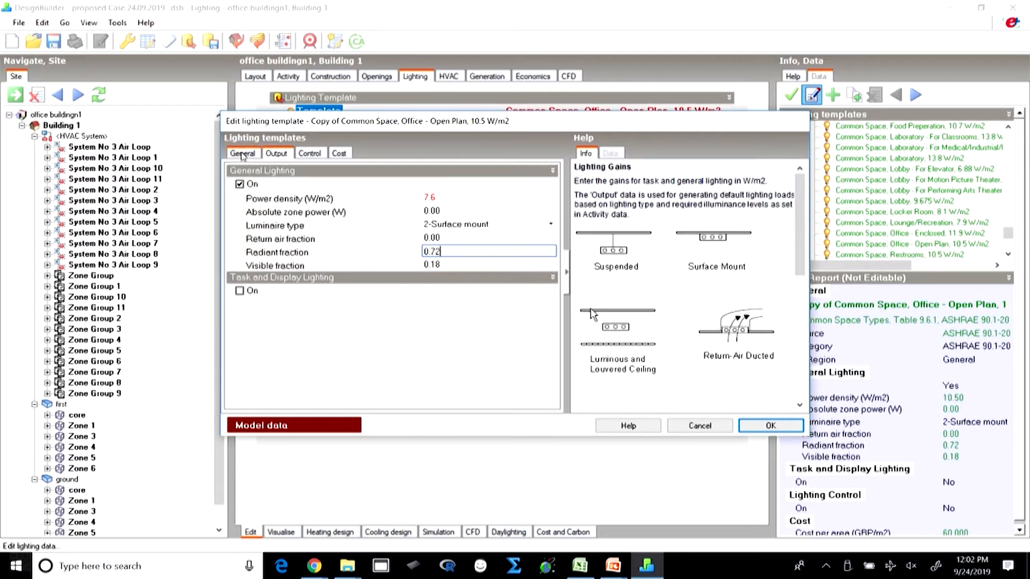
left_click_drag(443, 197, 423, 198)
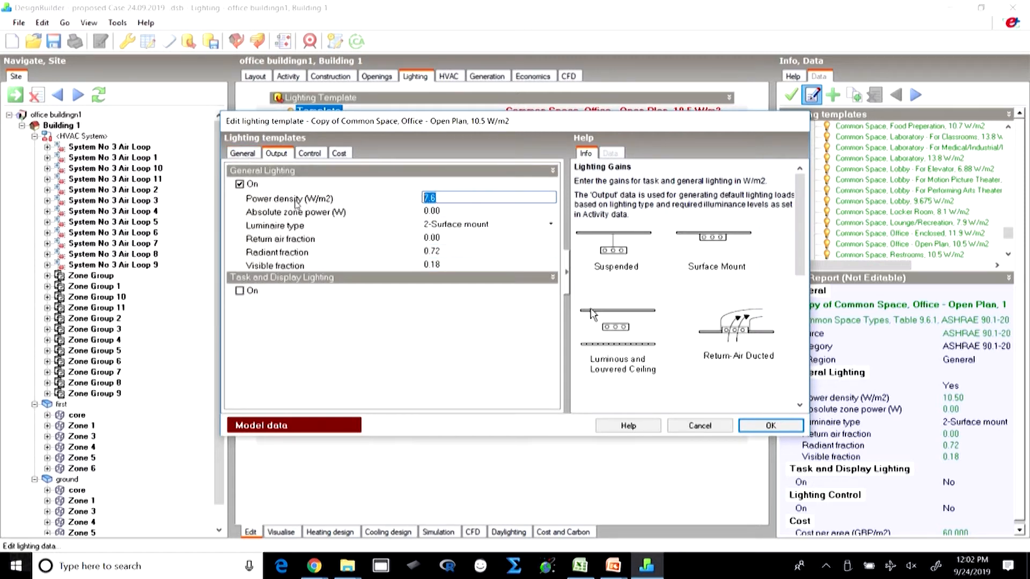
Save the copied lighting template, load it into the building, and check its power density against the PowerPoint lighting and HVAC input data
left_click(762, 433)
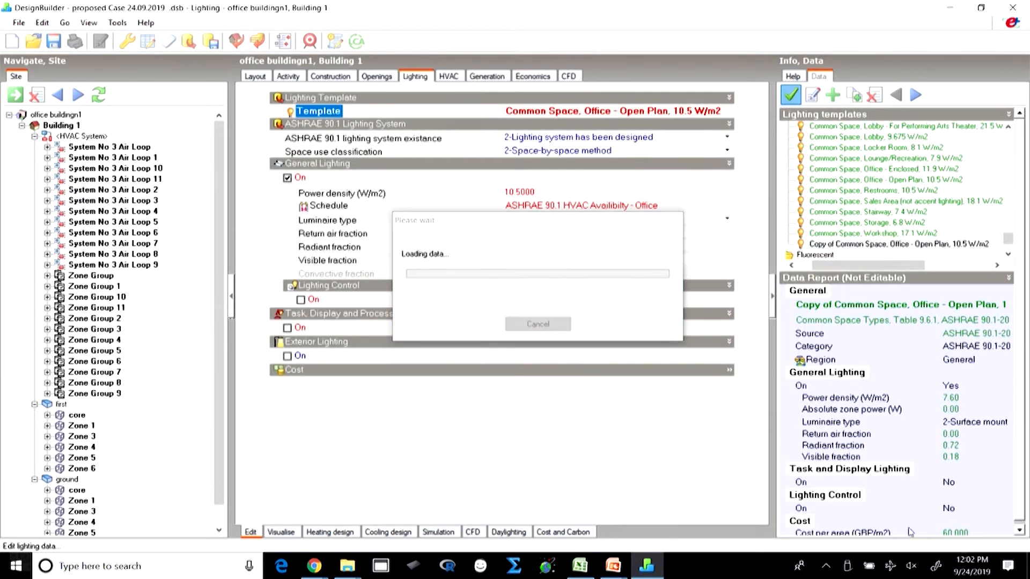
left_click(525, 192)
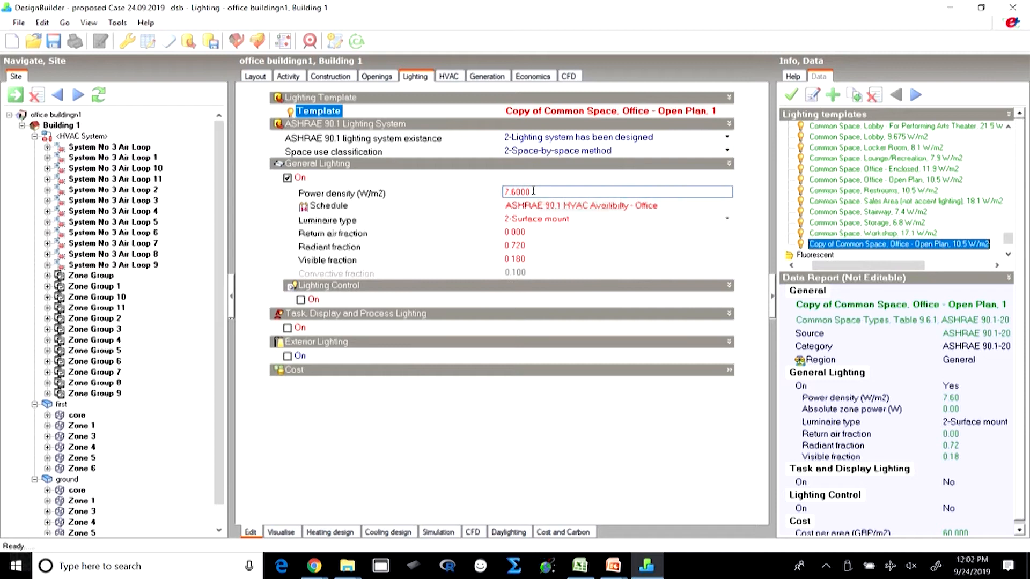
double_click(544, 191)
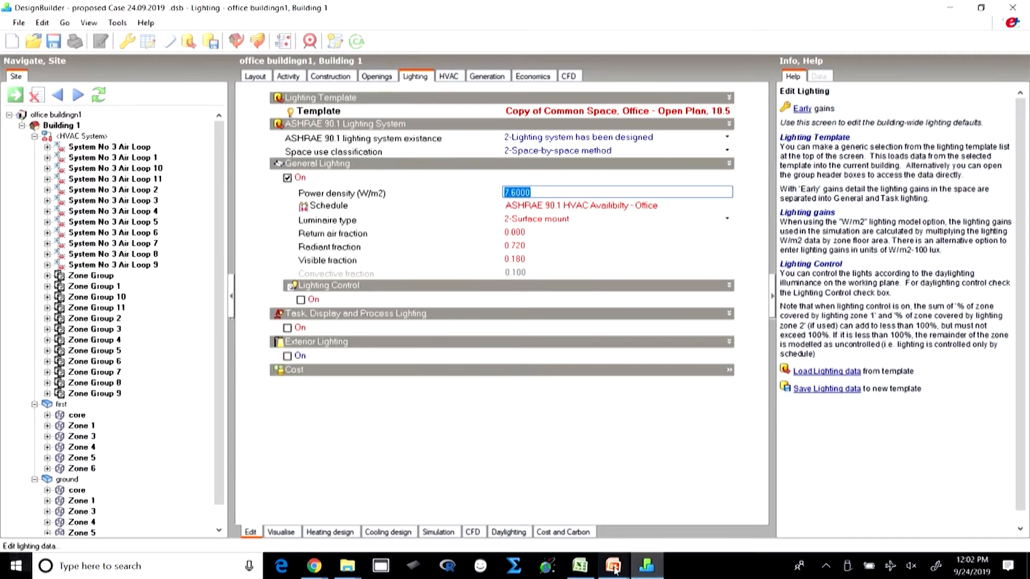
mouse_move(614, 568)
left_click(687, 517)
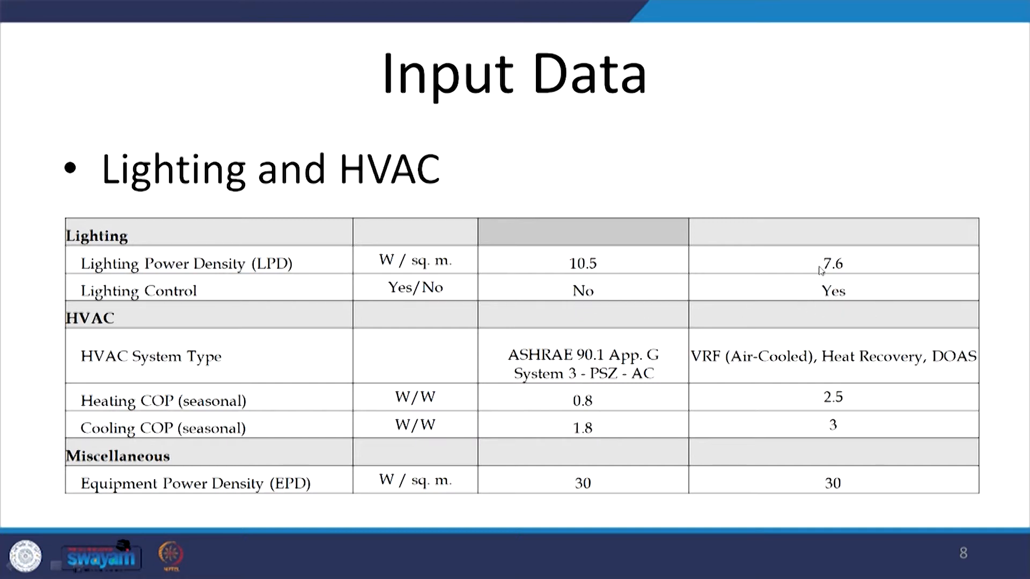
key("alt+Tab")
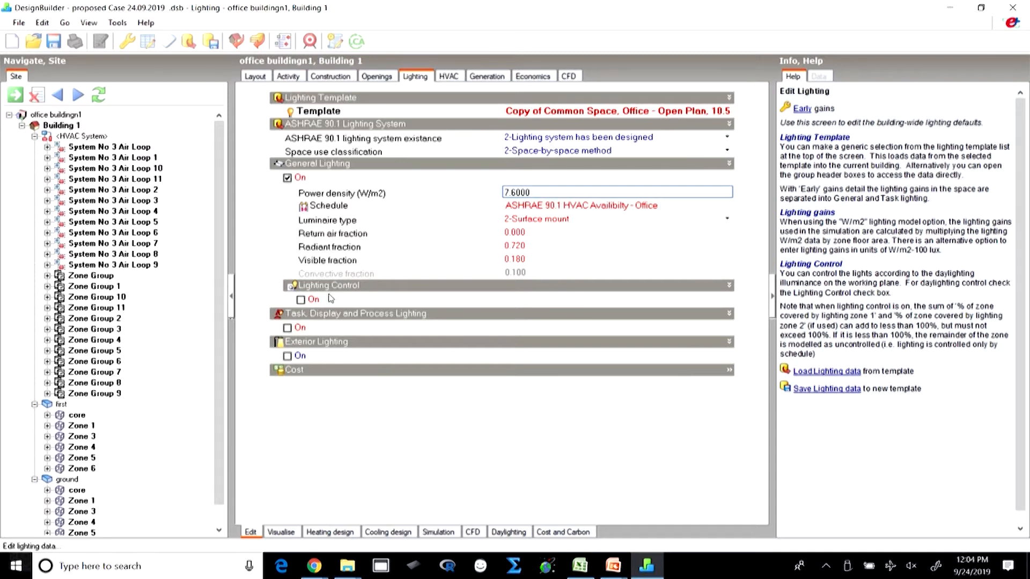
Switch on lighting control for the building's general lighting and review its working plane height
left_click(300, 300)
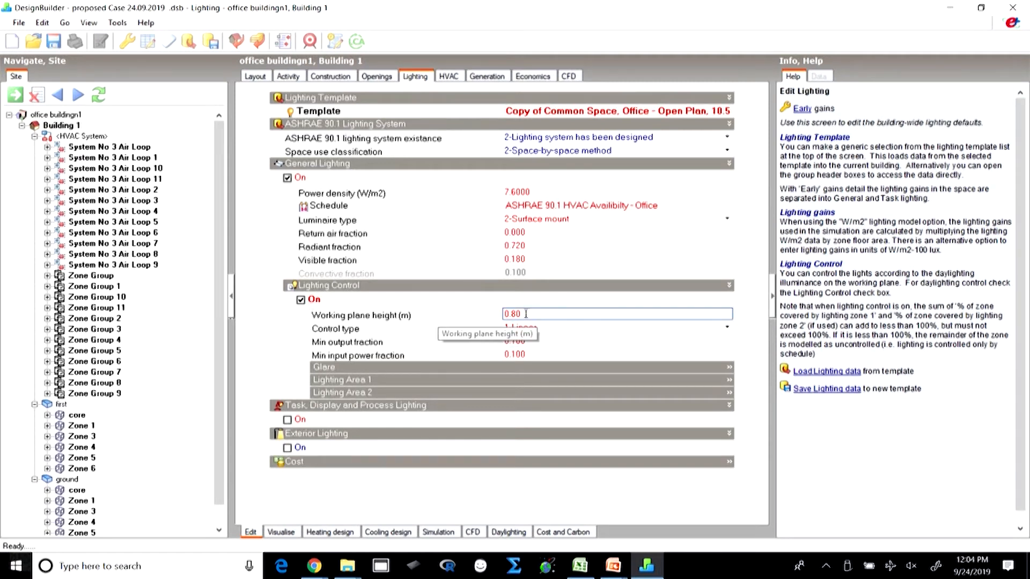
left_click(495, 312)
left_click(518, 314)
left_click(752, 338)
left_click(531, 314)
double_click(532, 314)
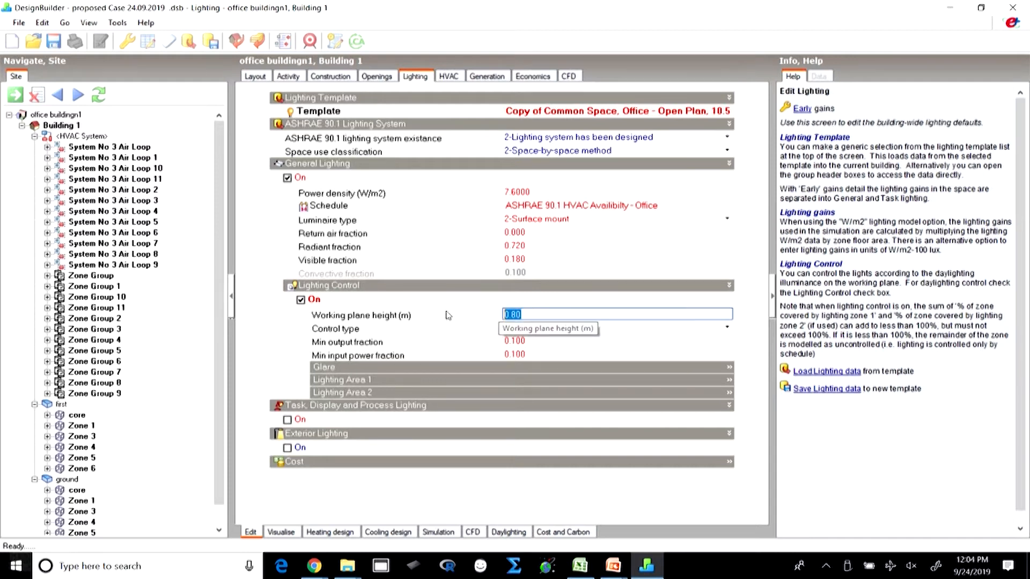
Compare the available lighting control types and set the control type to 3-Stepped
left_click(379, 332)
left_click(583, 330)
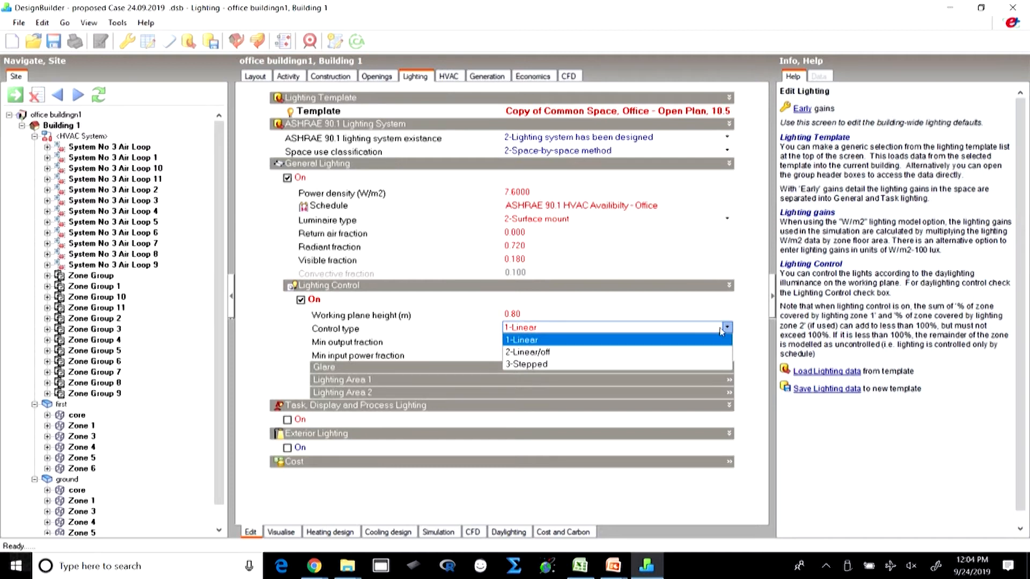
left_click(549, 341)
left_click(551, 329)
left_click(760, 393)
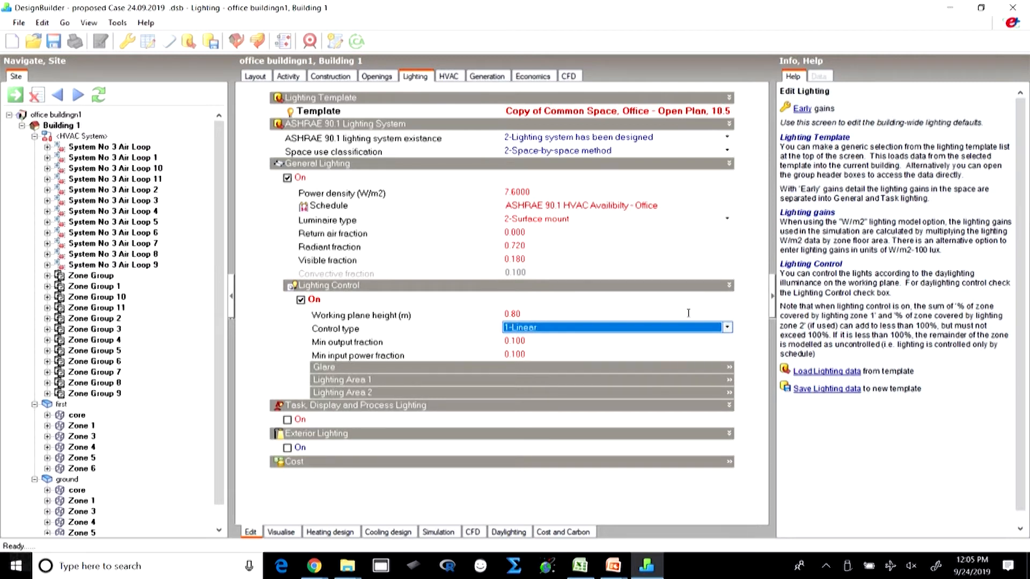
left_click(727, 328)
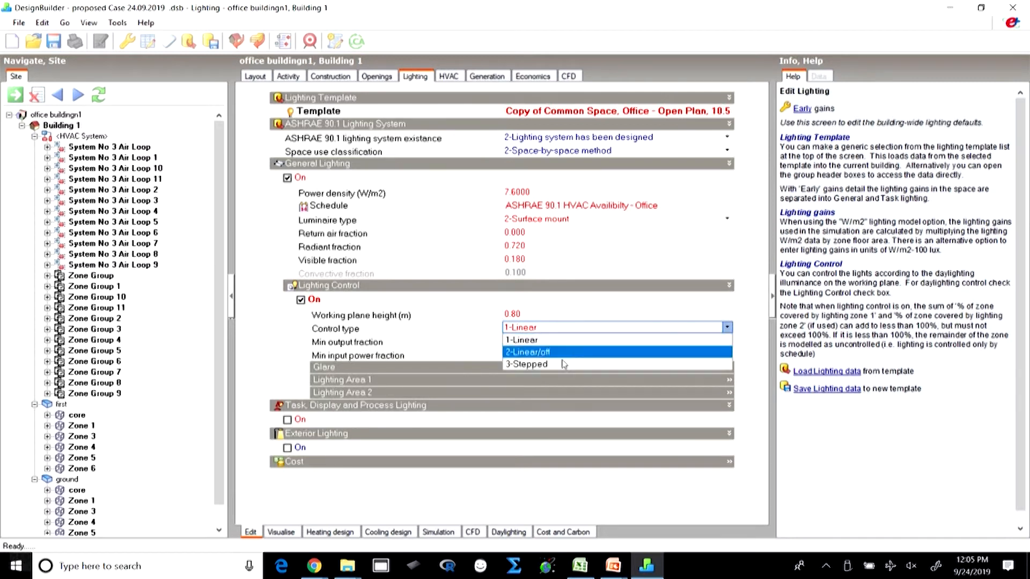
left_click(545, 365)
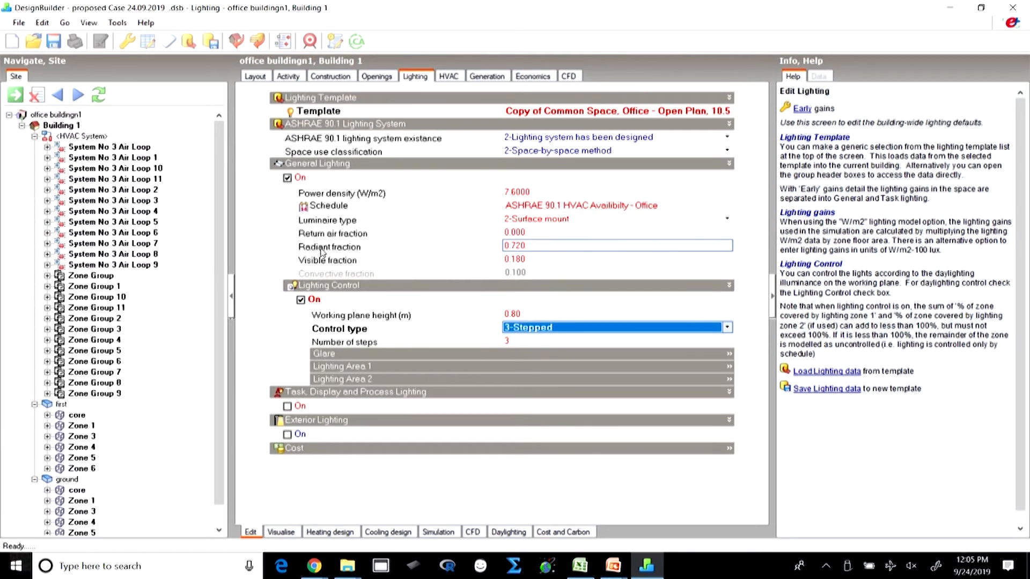
Review the radiant fraction among the building's general lighting settings
left_click(531, 246)
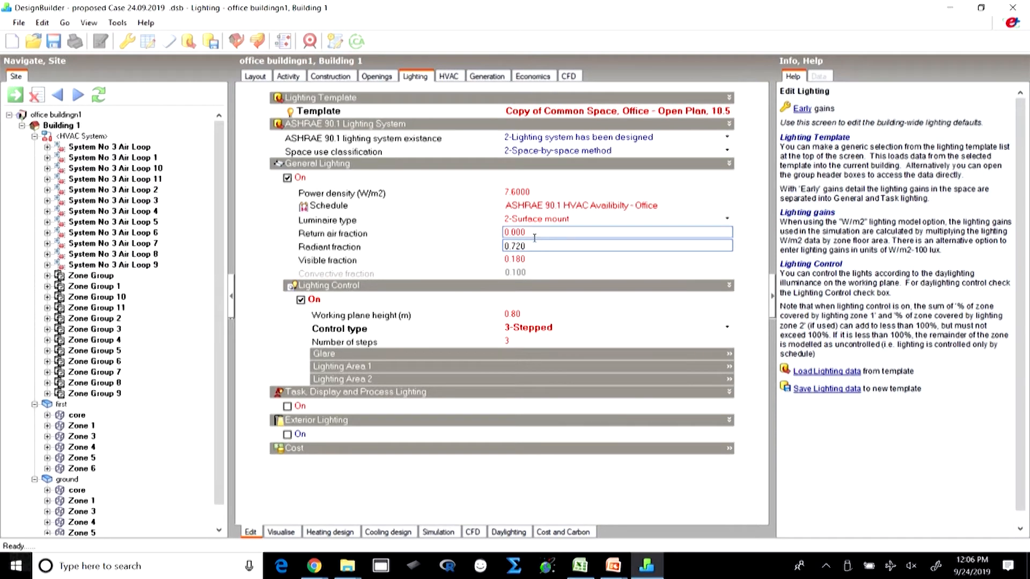
left_click(761, 269)
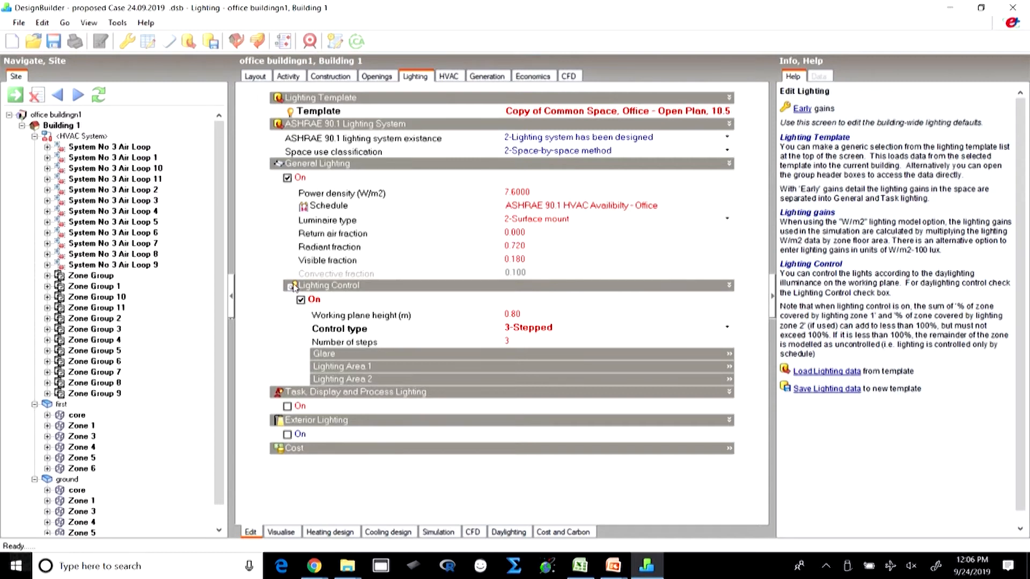
left_click(533, 248)
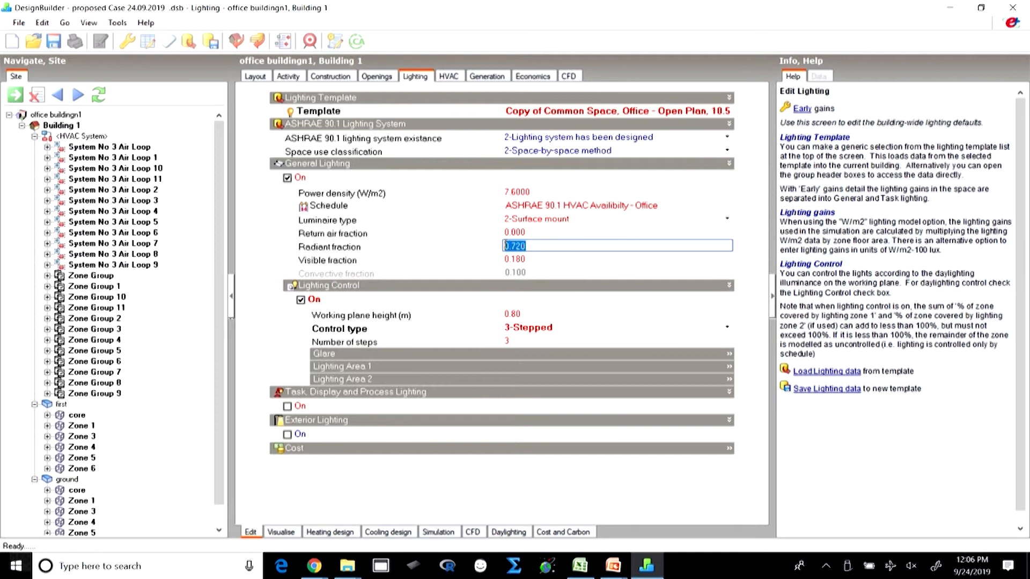
left_click(760, 390)
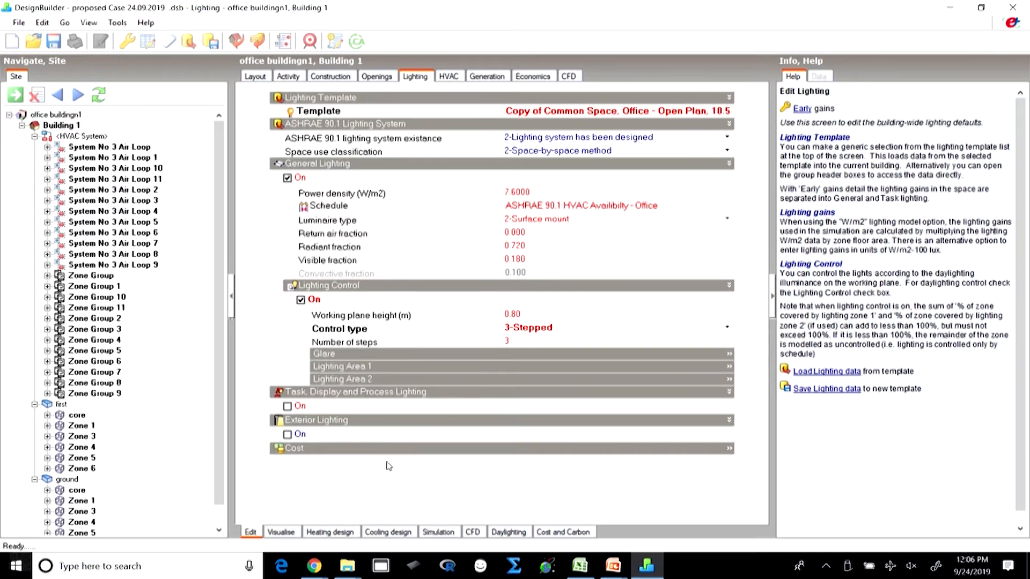
Review the baseline primary HVAC system options available in the building's HVAC settings
left_click(456, 77)
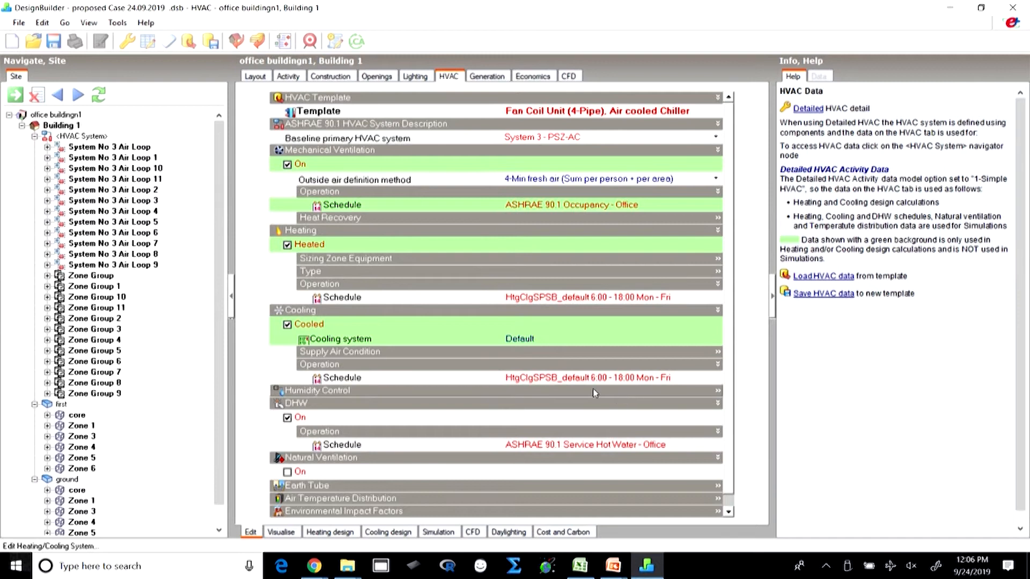
left_click(535, 138)
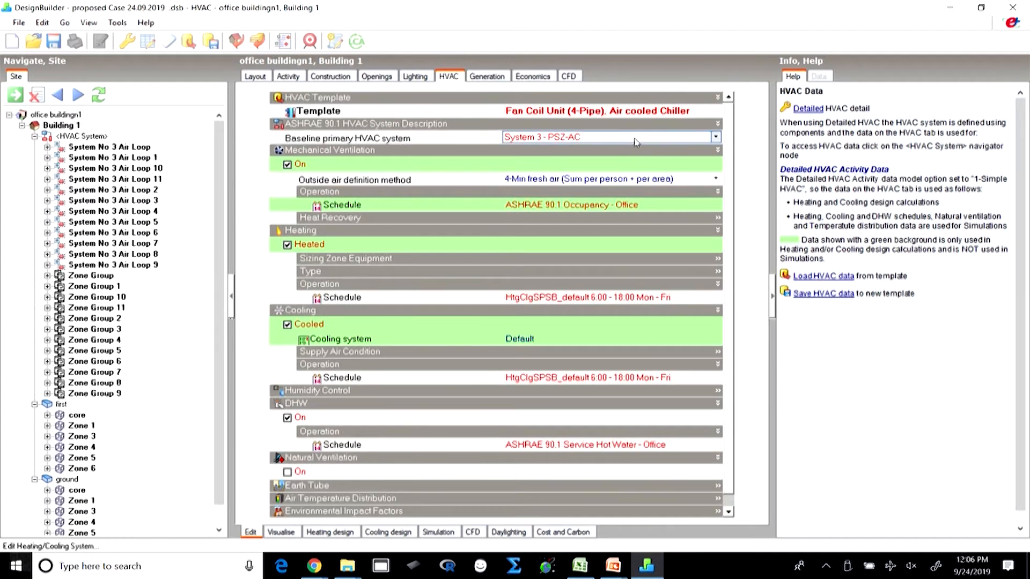
left_click(571, 138)
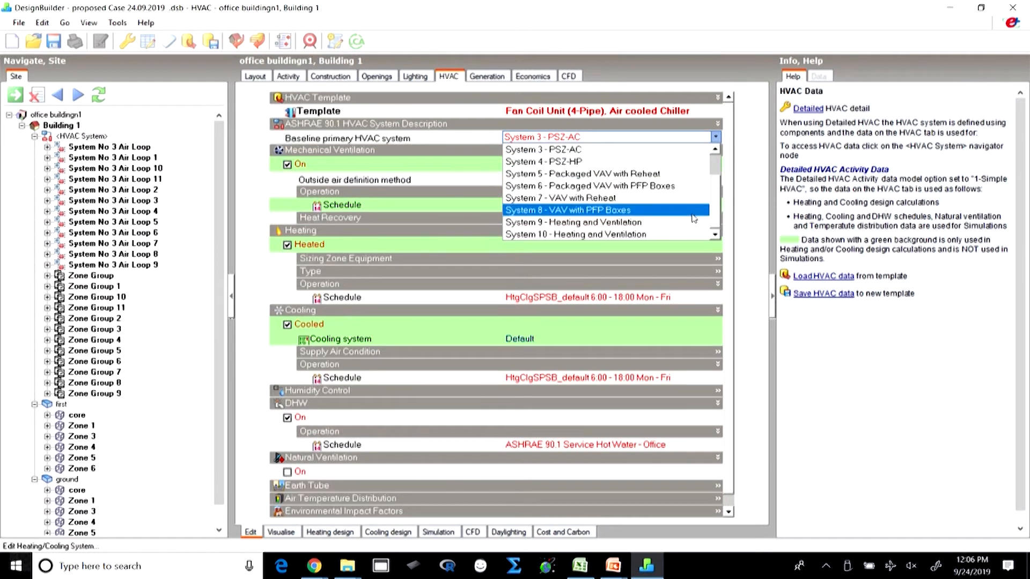
left_click(756, 196)
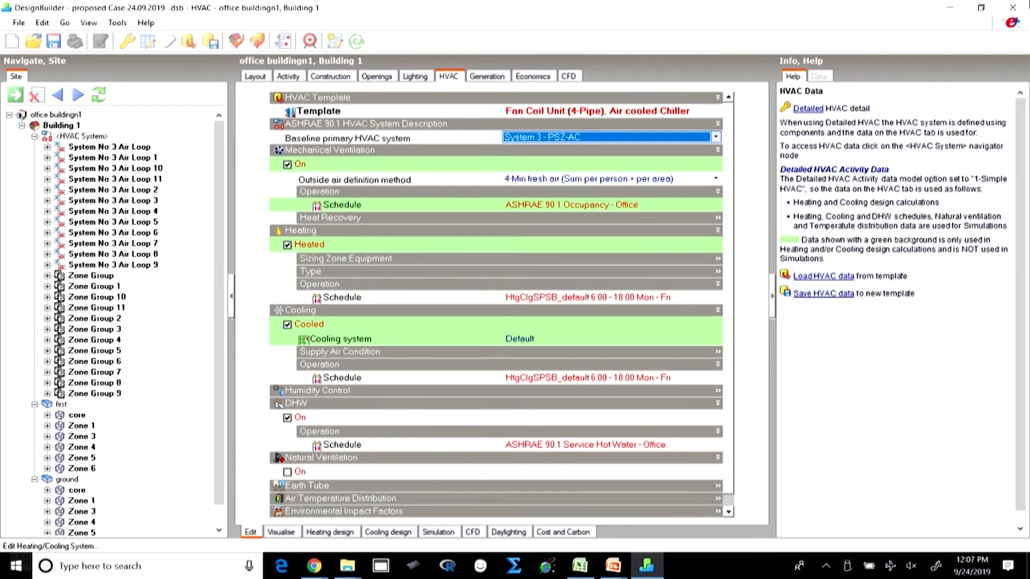
Set the building's HVAC template to VRF (Air-Cooled), Heat Recovery, DOAS
left_click(699, 113)
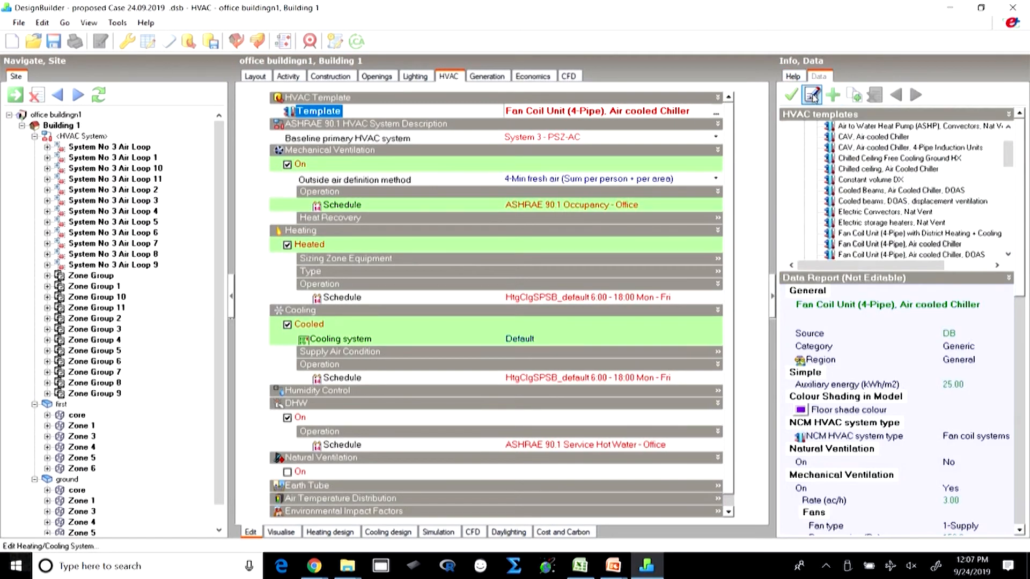
left_click(716, 113)
left_click_drag(772, 271, 761, 361)
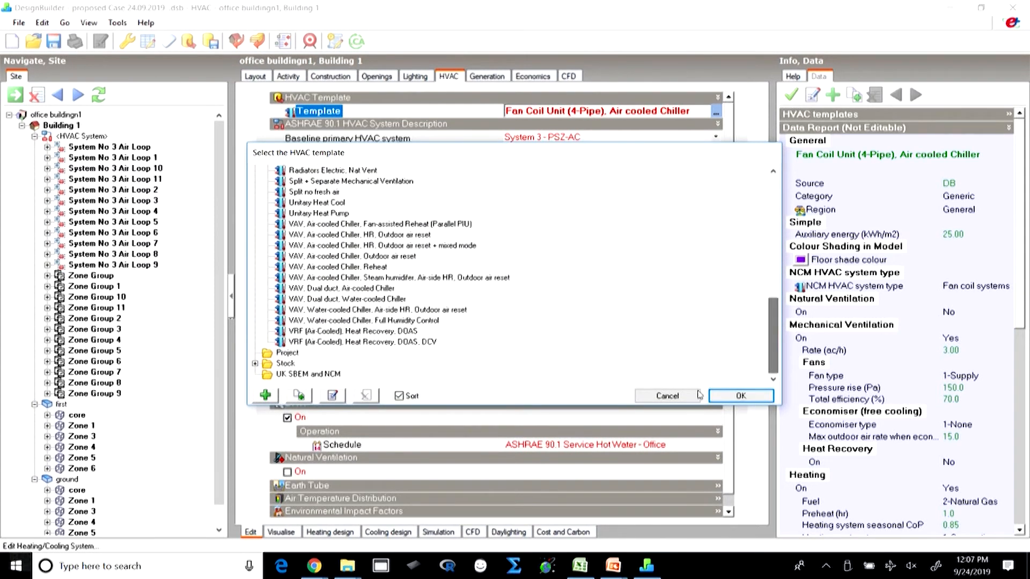
left_click(324, 332)
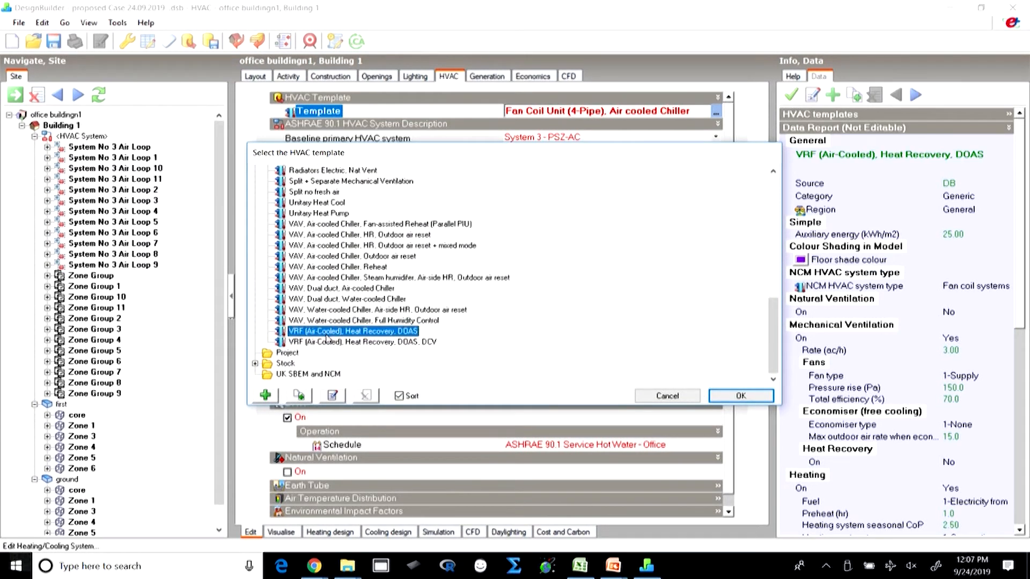
double_click(378, 332)
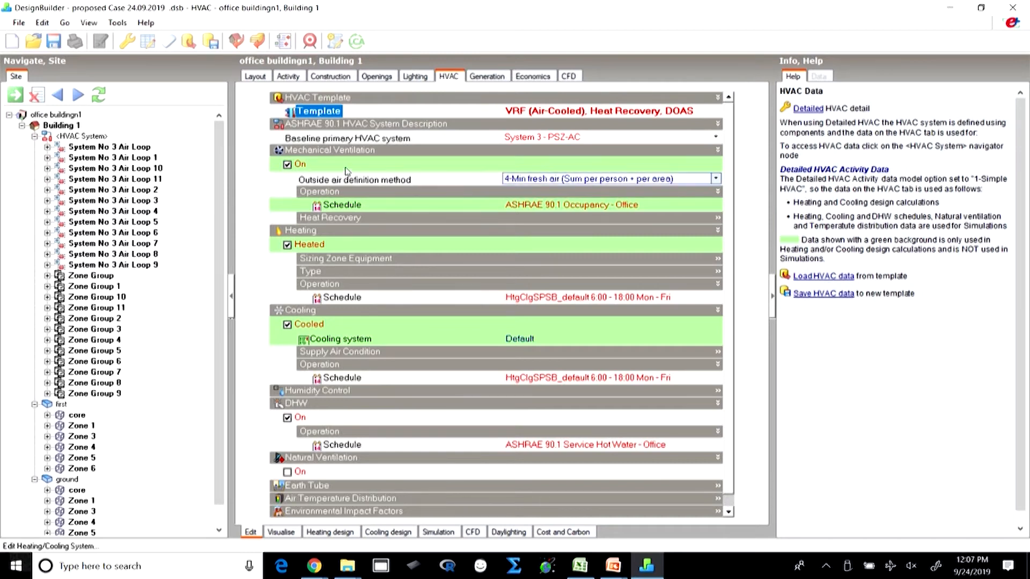
Start loading a detailed HVAC template at the HVAC system level and choose VRF with HR and DOAS from Heating and Cooling Systems
left_click(64, 136)
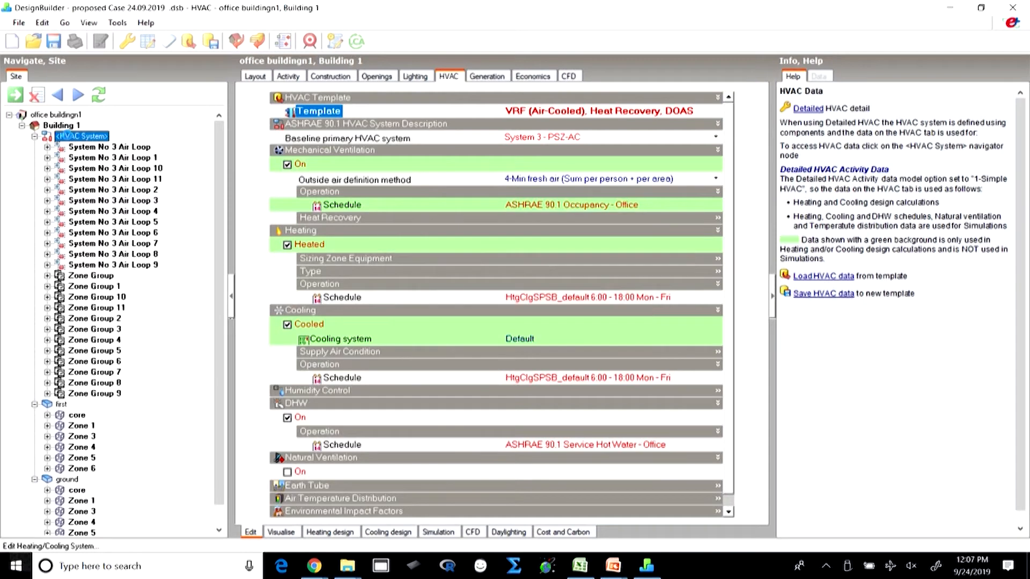
left_click(68, 137)
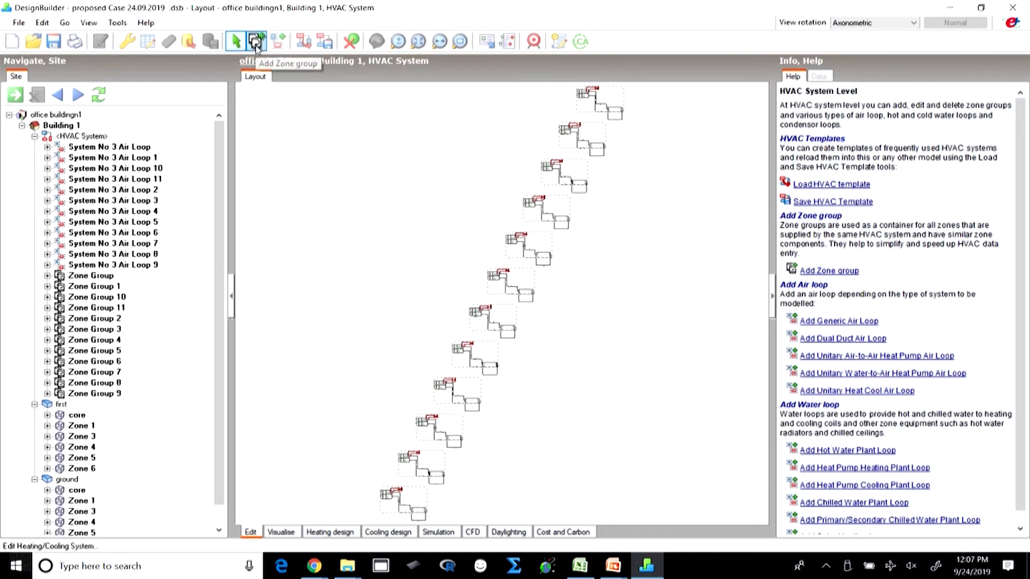
left_click(303, 45)
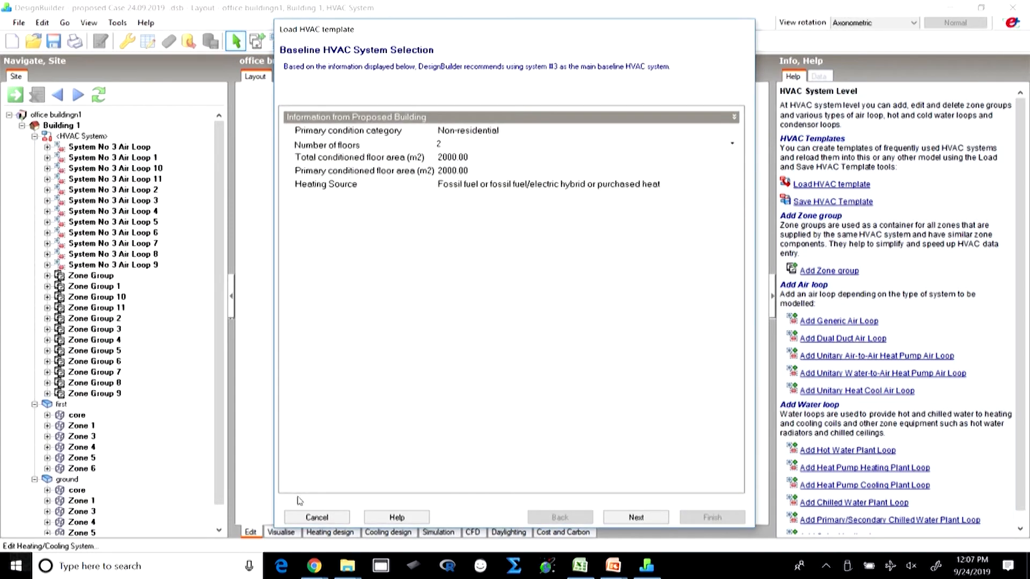
left_click(638, 516)
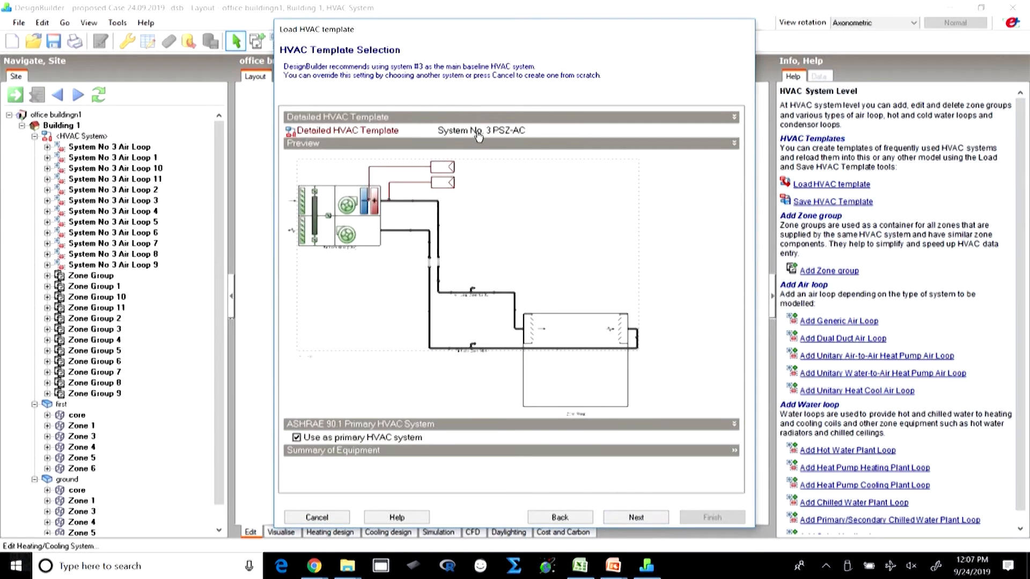
left_click(513, 131)
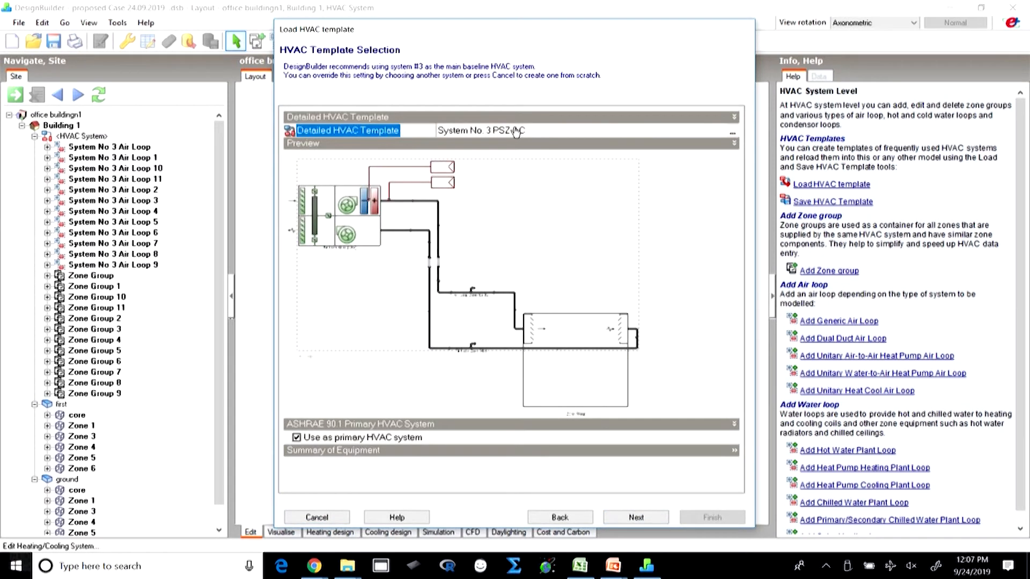
left_click(732, 134)
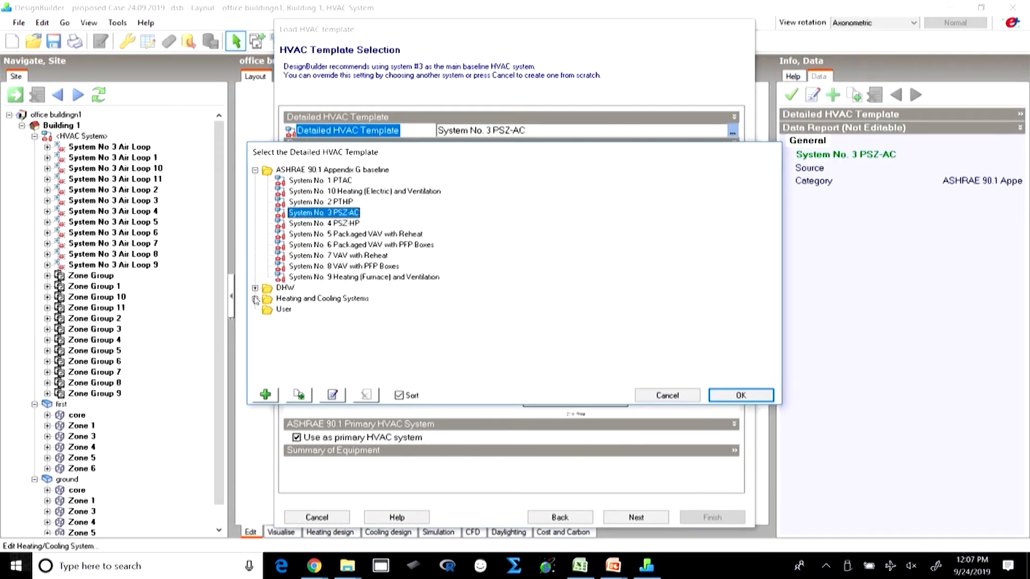
left_click(274, 310)
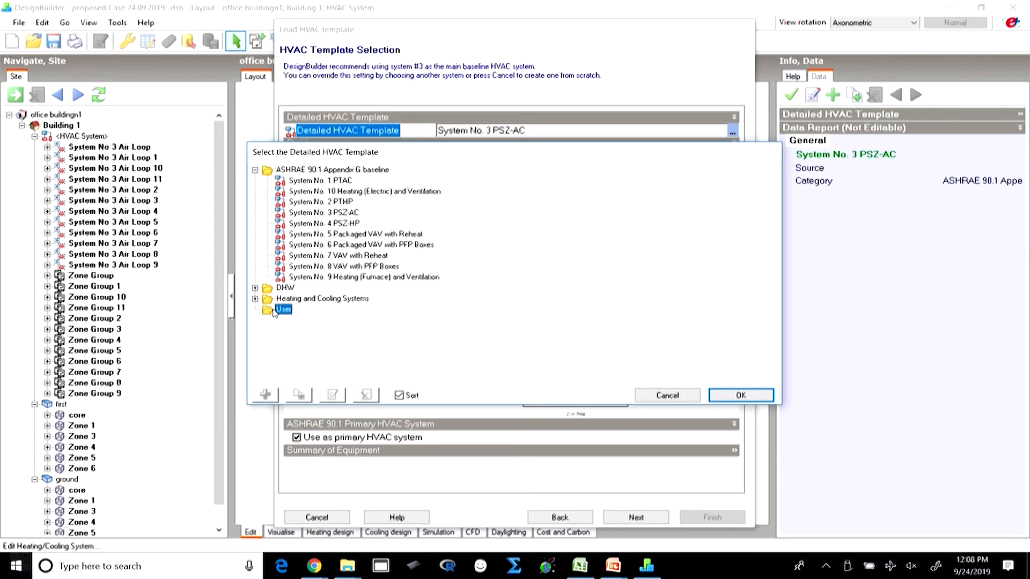
left_click(255, 299)
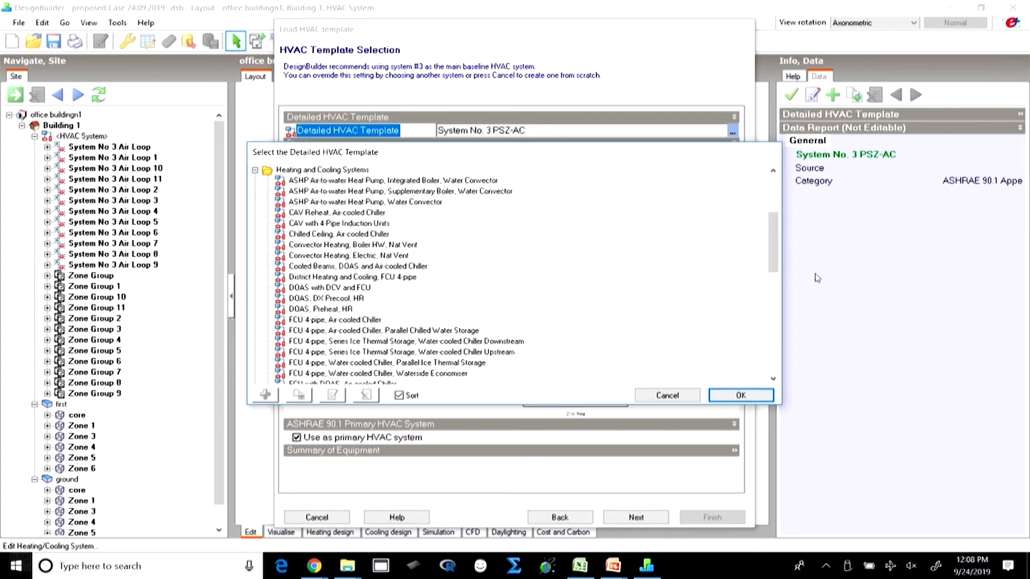
left_click_drag(774, 248, 772, 351)
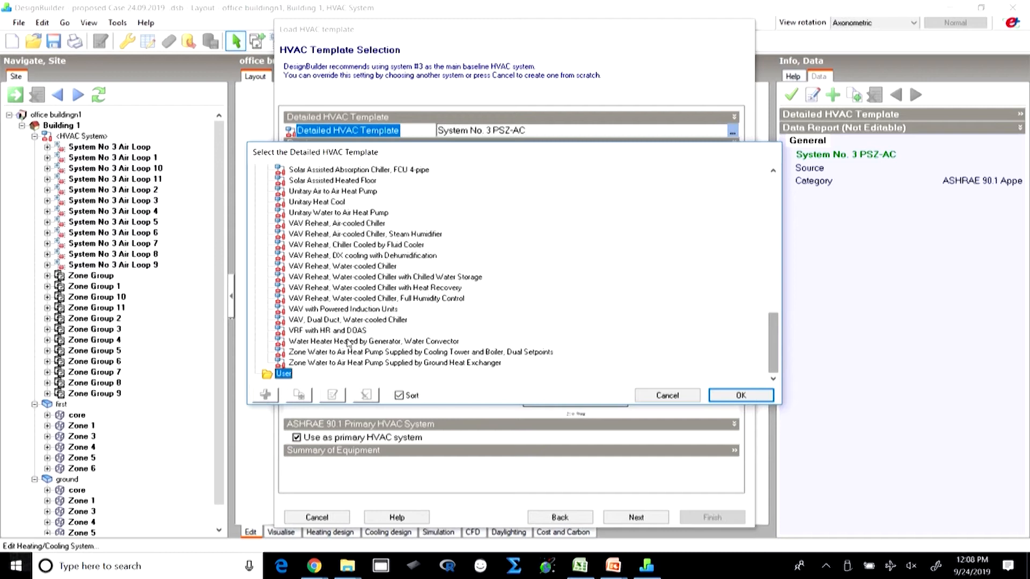
double_click(322, 330)
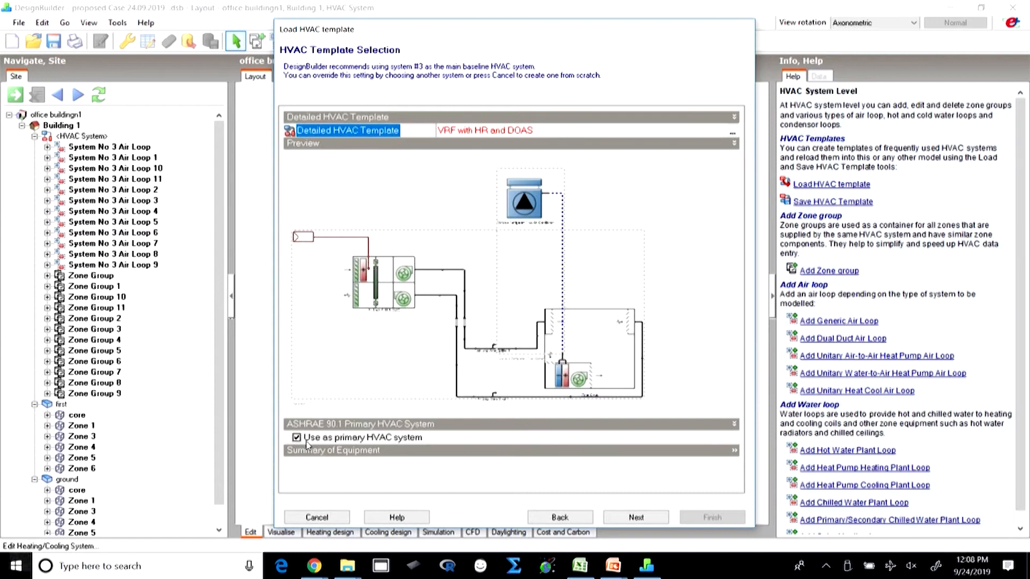
Apply the VRF system to every zone on the first and ground floors, overwriting all existing HVAC systems
left_click(637, 518)
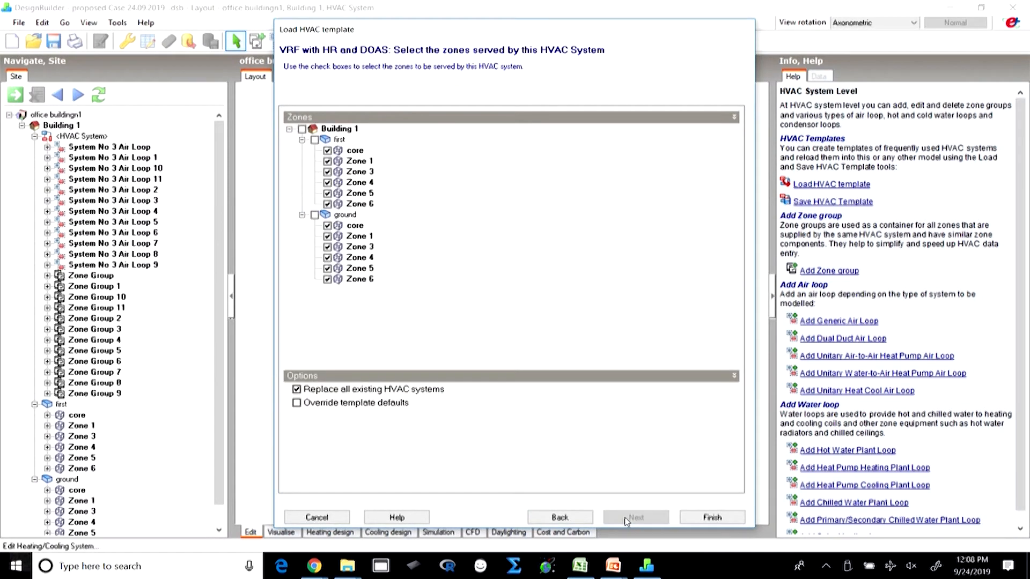
left_click(711, 518)
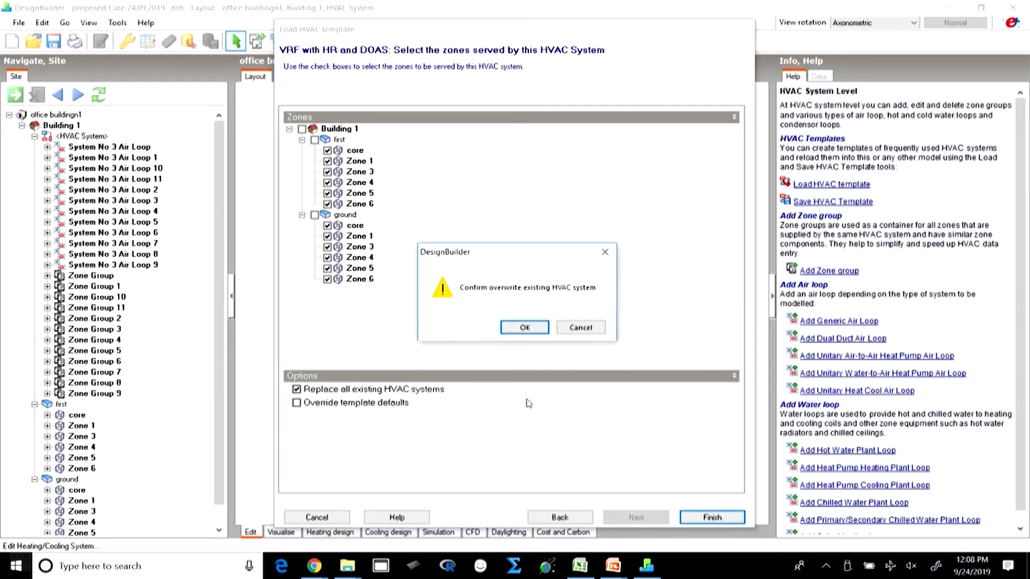
left_click(525, 327)
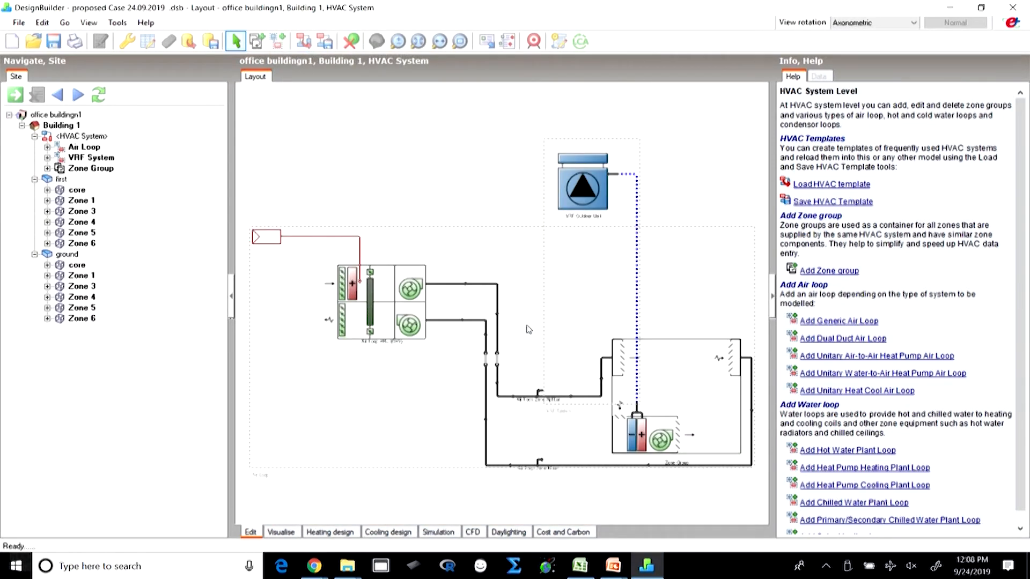
Examine the components of the new air loop, VRF system and zone group in the model tree
left_click(47, 158)
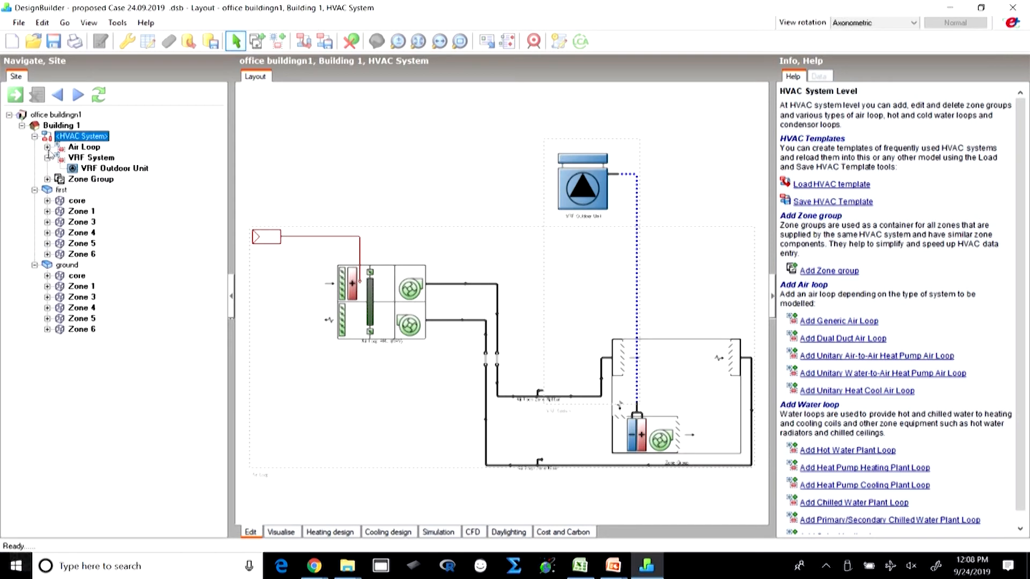
left_click(47, 147)
left_click(47, 201)
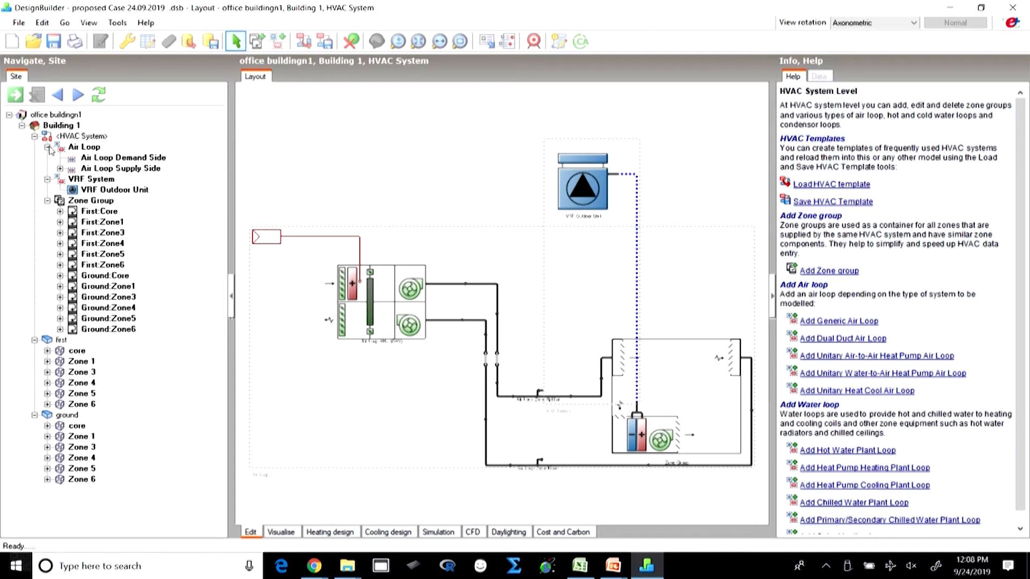
Collapse the HVAC system branch, return to the Building 1 level and save the proposed-case model
left_click(35, 135)
left_click(61, 125)
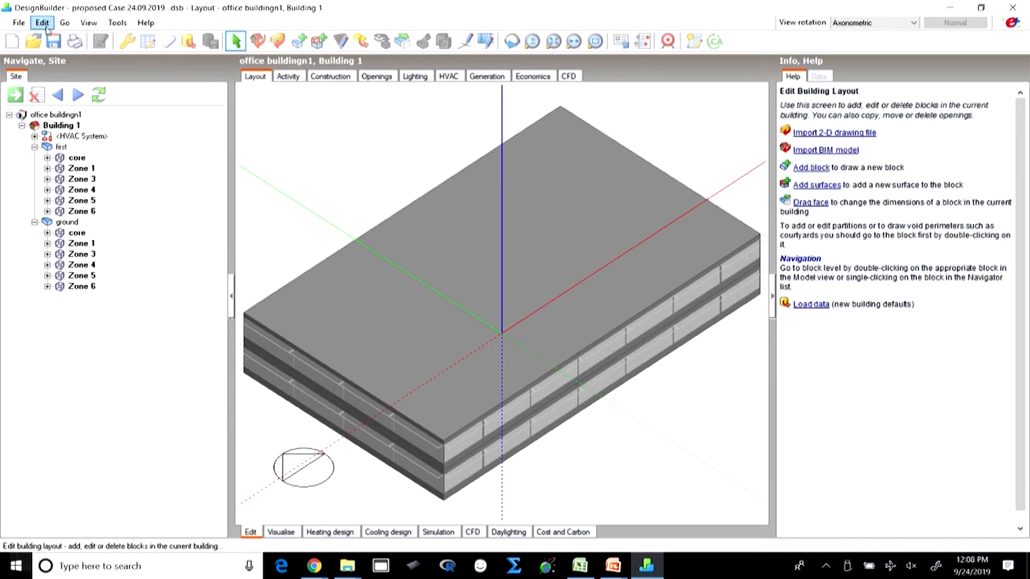
key("ctrl+s")
Switch to the InputData.xls workbook in Excel and examine the base case orientations and their degree values on the Output sheet
left_click(580, 566)
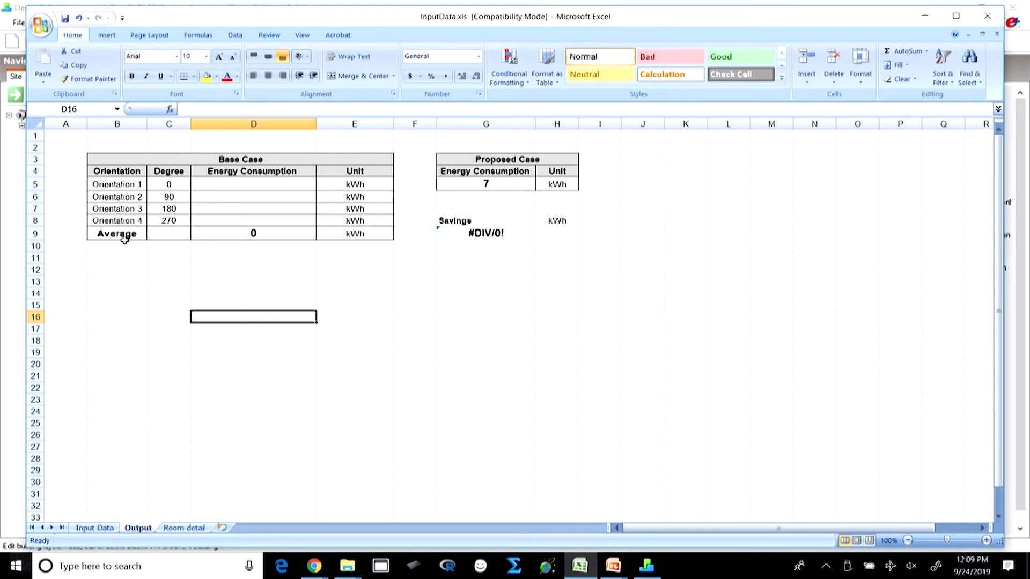
left_click(131, 184)
left_click_drag(132, 184, 126, 218)
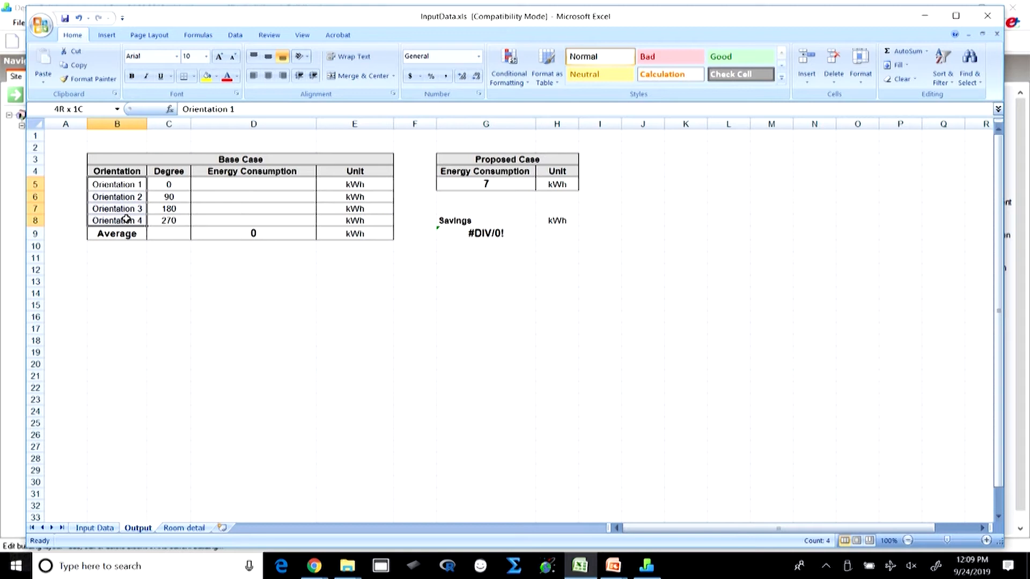
left_click(136, 185)
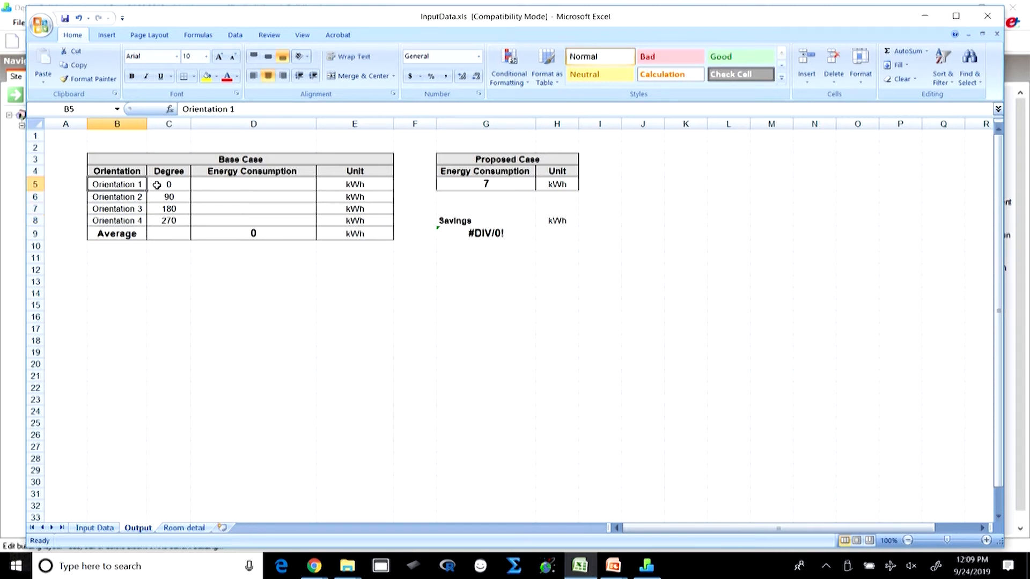
left_click(157, 185)
left_click(177, 198)
left_click(169, 211)
left_click(171, 221)
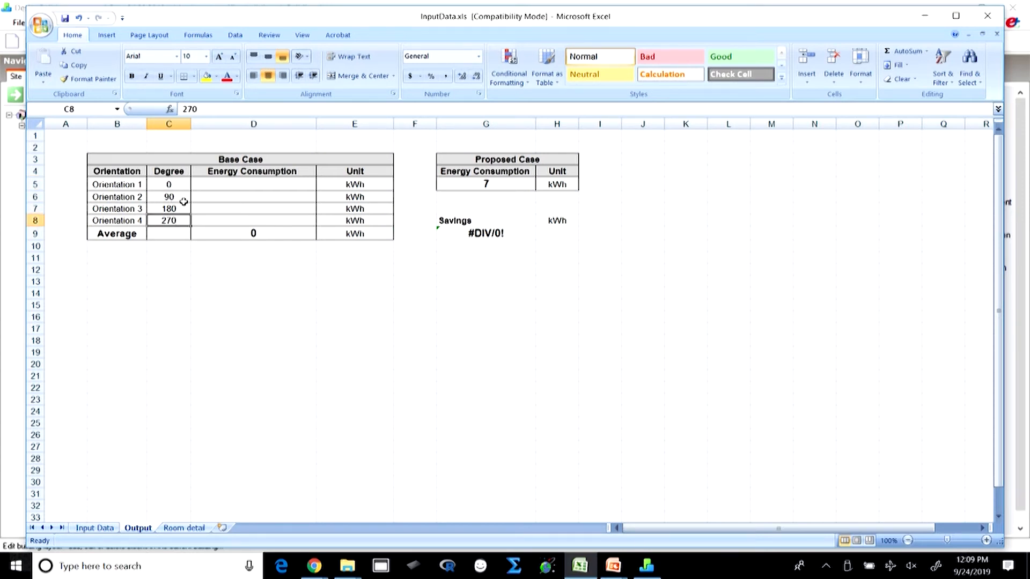
left_click(170, 186)
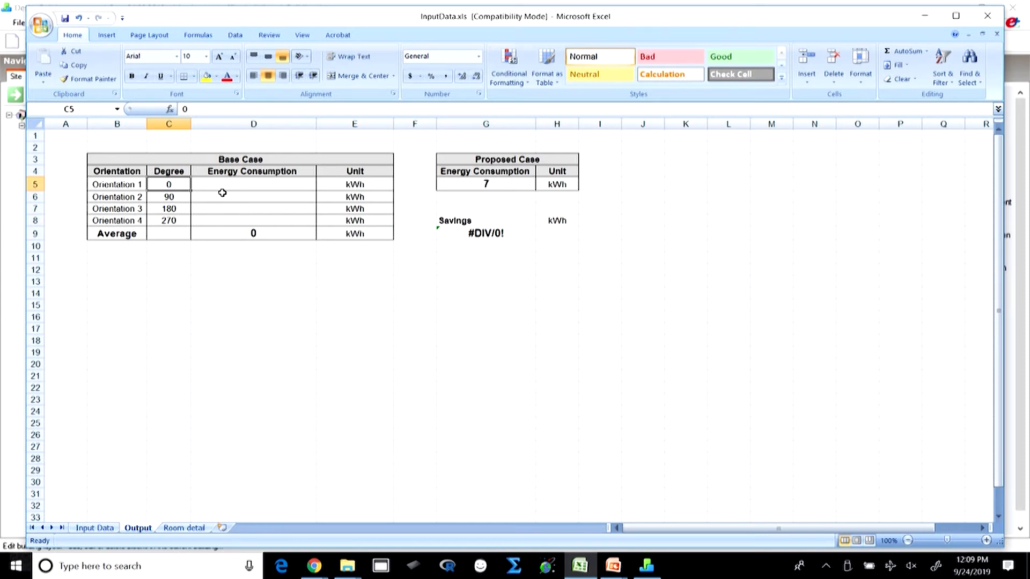
Examine the base case energy consumption cells for the four orientations and the formula that averages them
left_click(249, 186)
left_click_drag(249, 186, 248, 220)
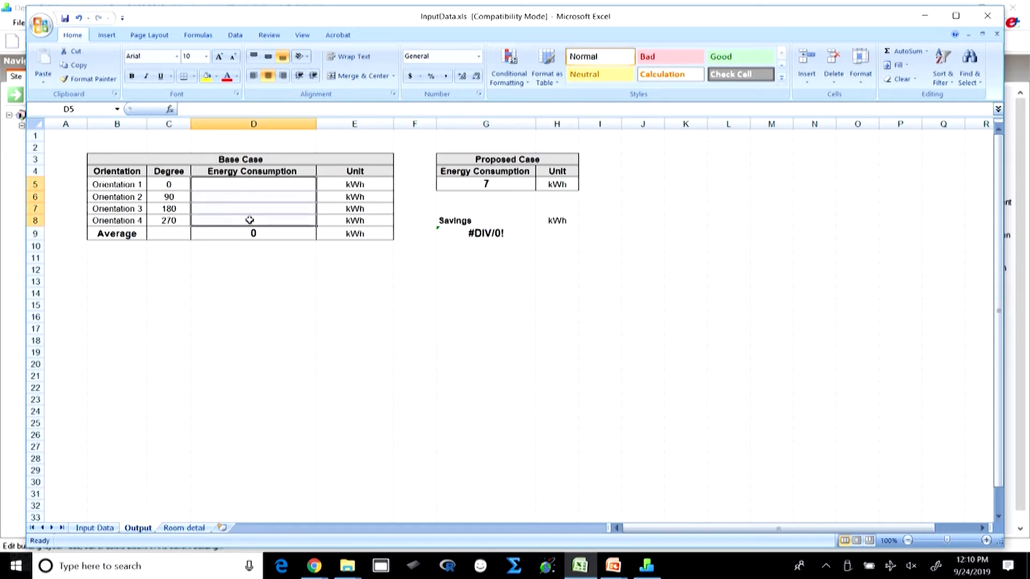
left_click(287, 235)
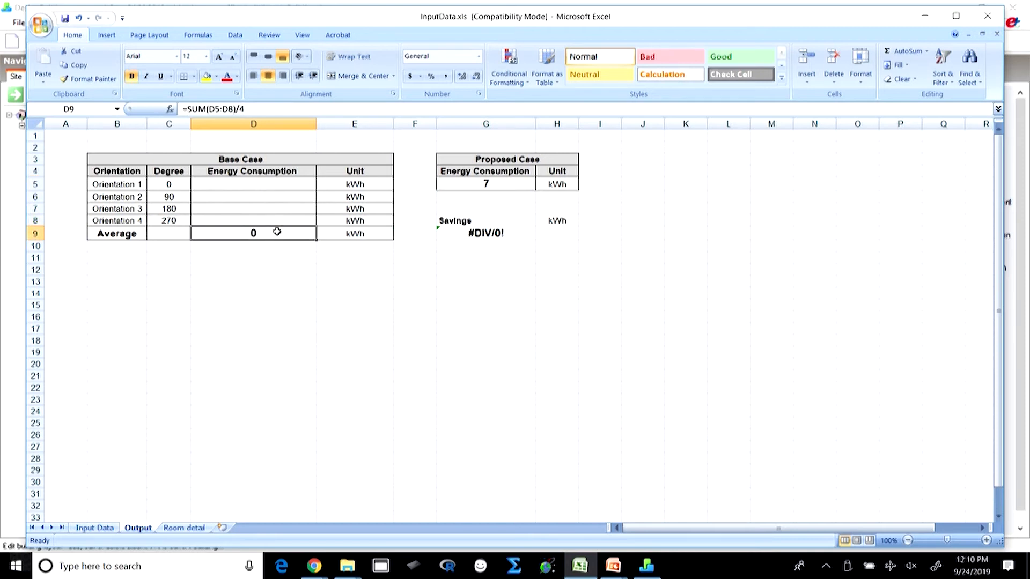
Clear the energy consumption value in the Proposed Case table and check the Savings formula below it
left_click(512, 159)
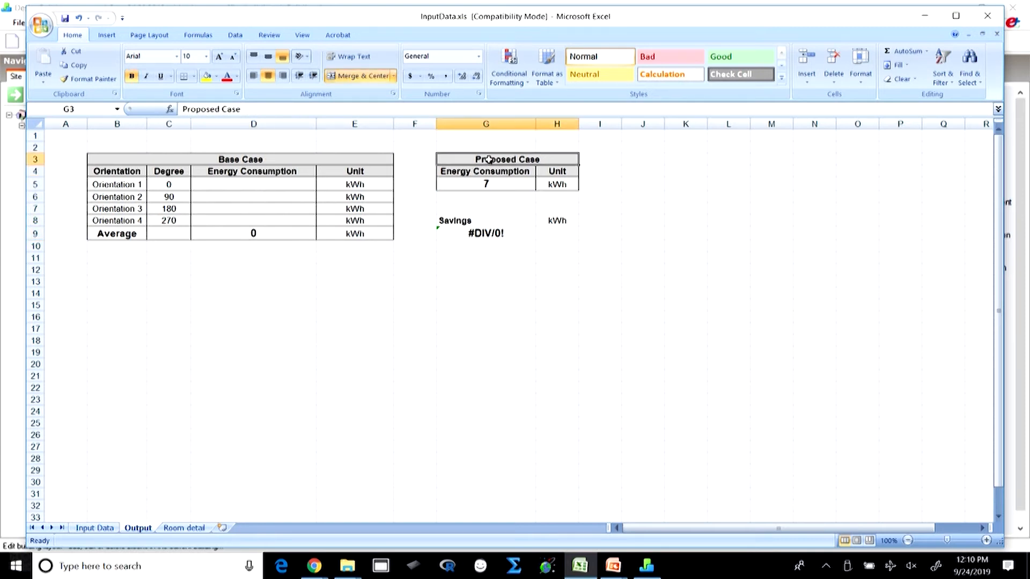
left_click(464, 171)
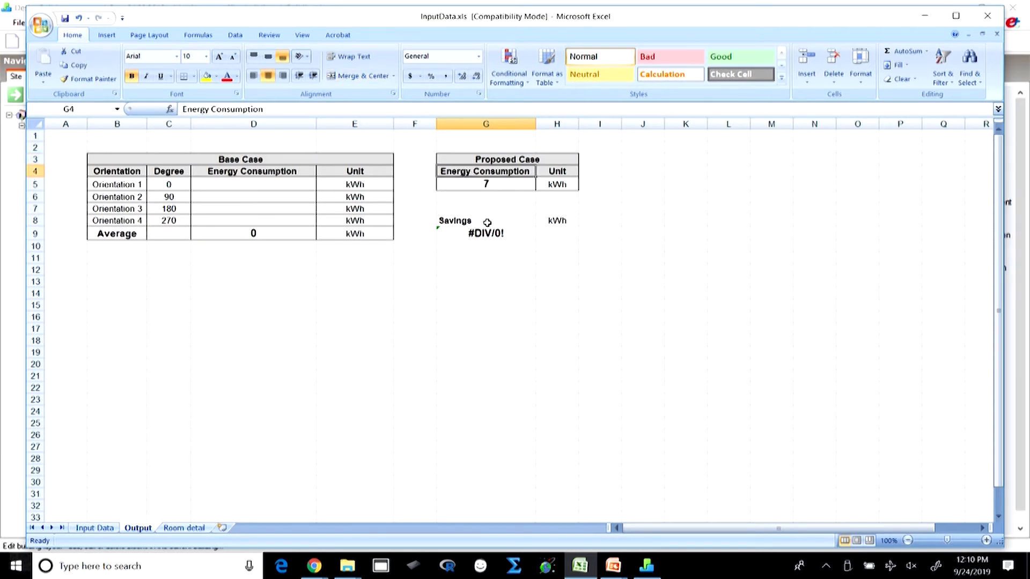
left_click(493, 184)
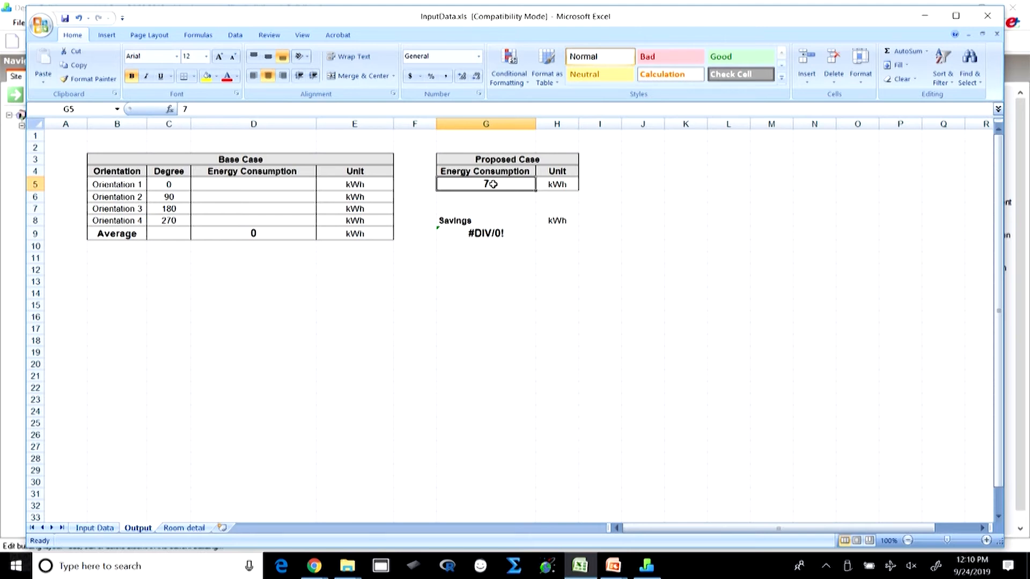
key("BackSpace")
key("Escape")
left_click(475, 232)
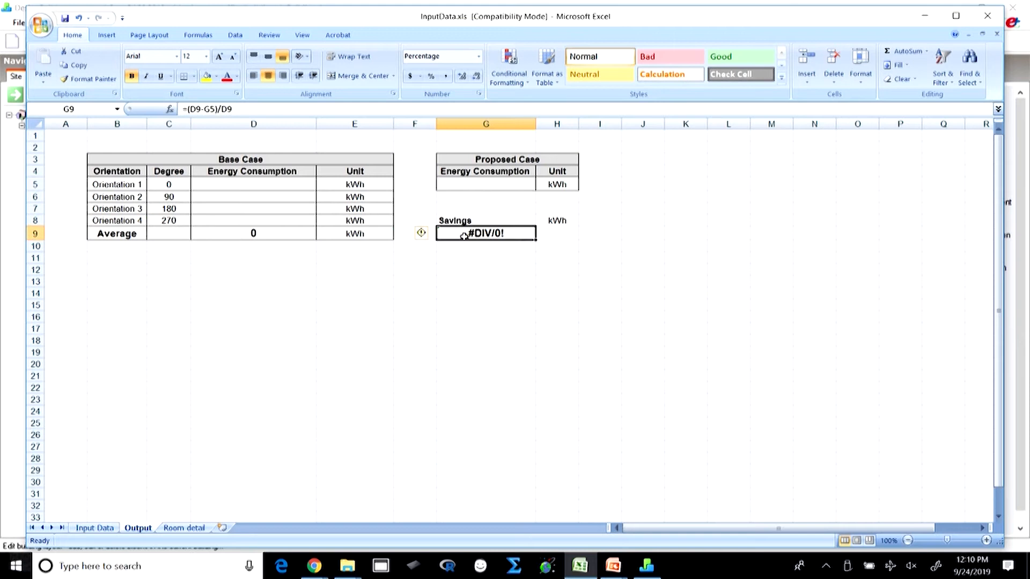
Change the energy consumption unit of Orientation 1 in the Base Case table to kWh/sq.m yr
left_click(511, 175)
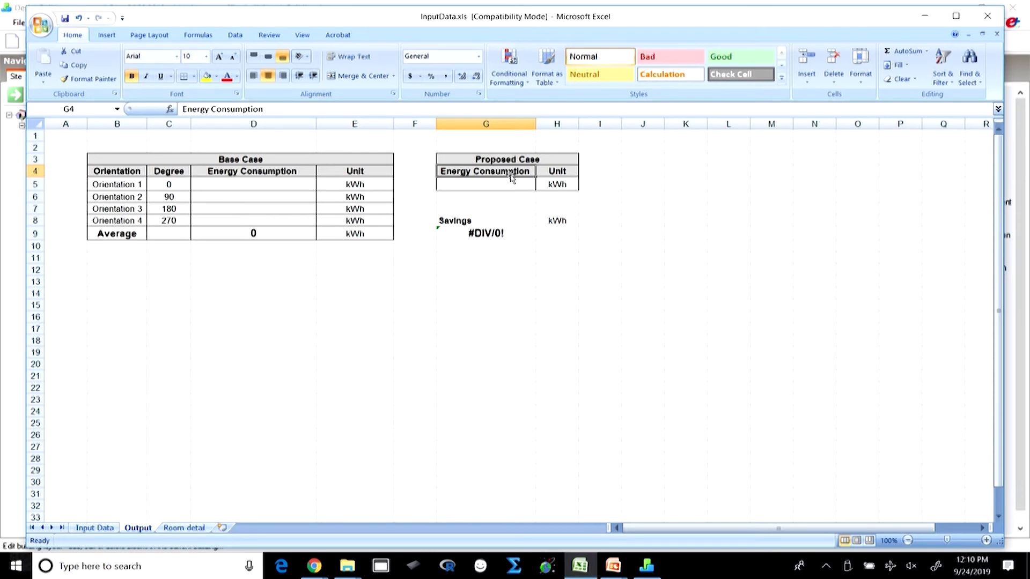
double_click(379, 184)
type("/m")
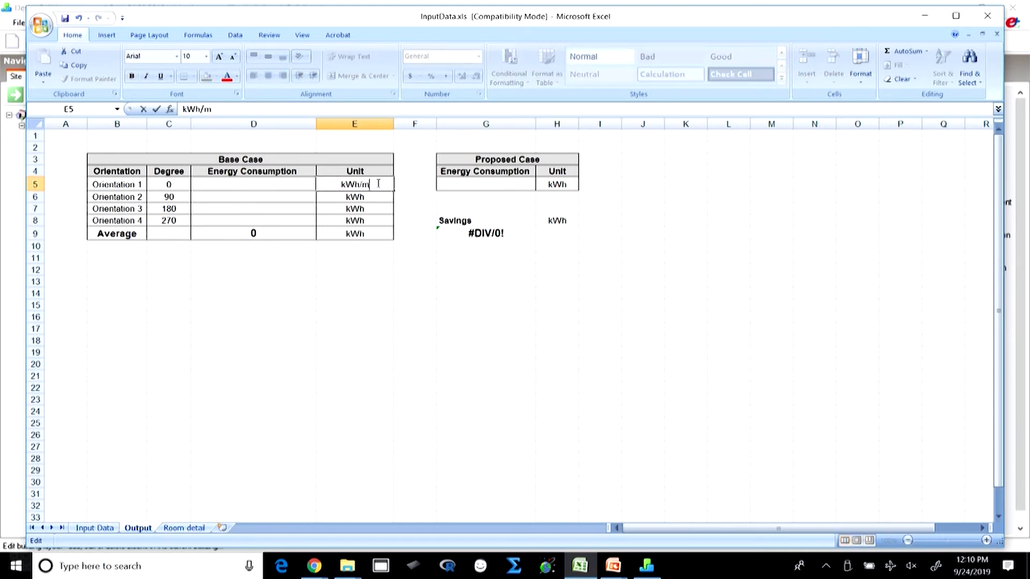
key("BackSpace")
type("sq.m yr")
key("Return")
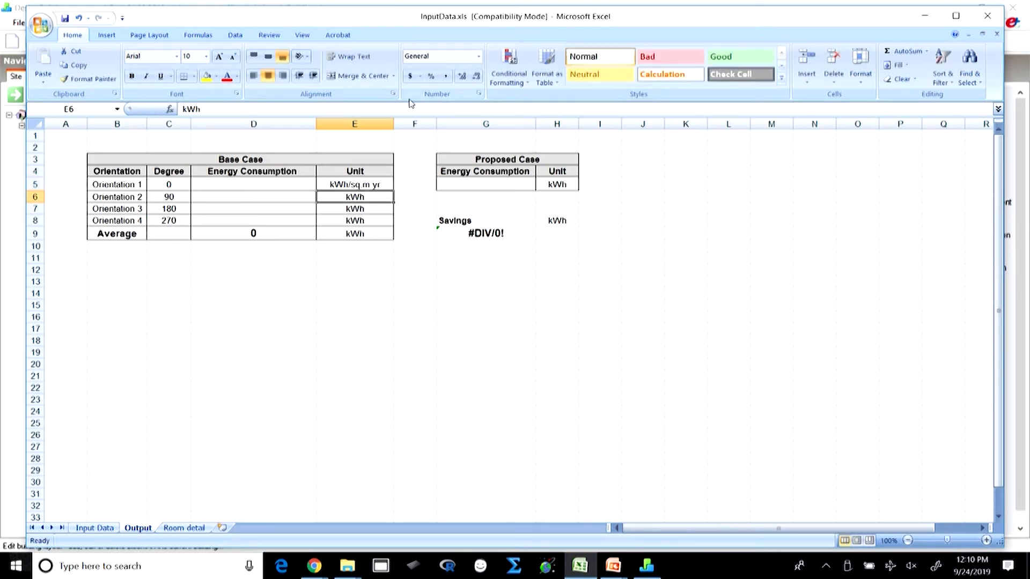
Review the Base Case and Proposed Case energy consumption cells and the average, glancing at the proposed-case model in DesignBuilder
left_click_drag(266, 184, 269, 221)
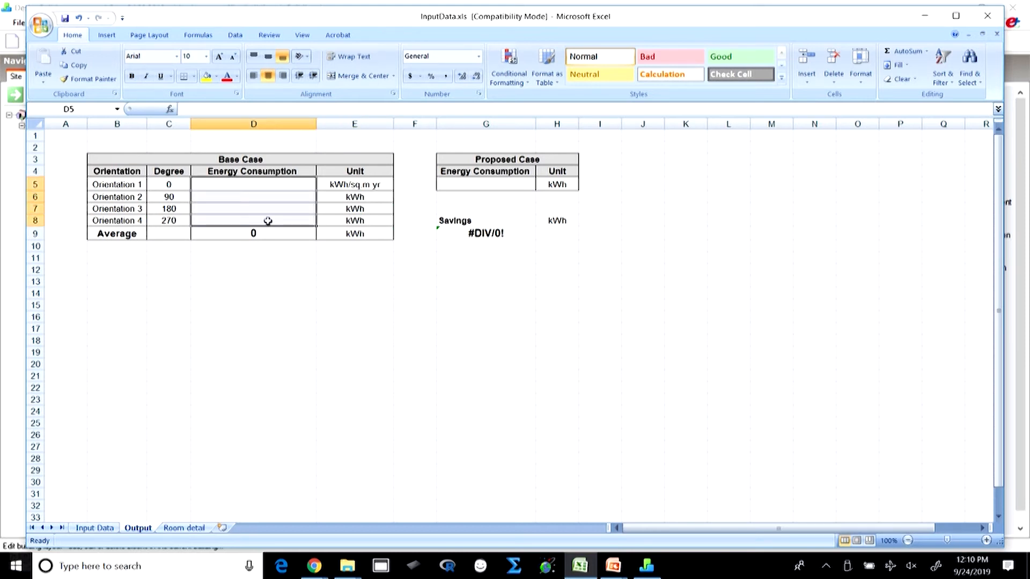
left_click(323, 277)
left_click(496, 184)
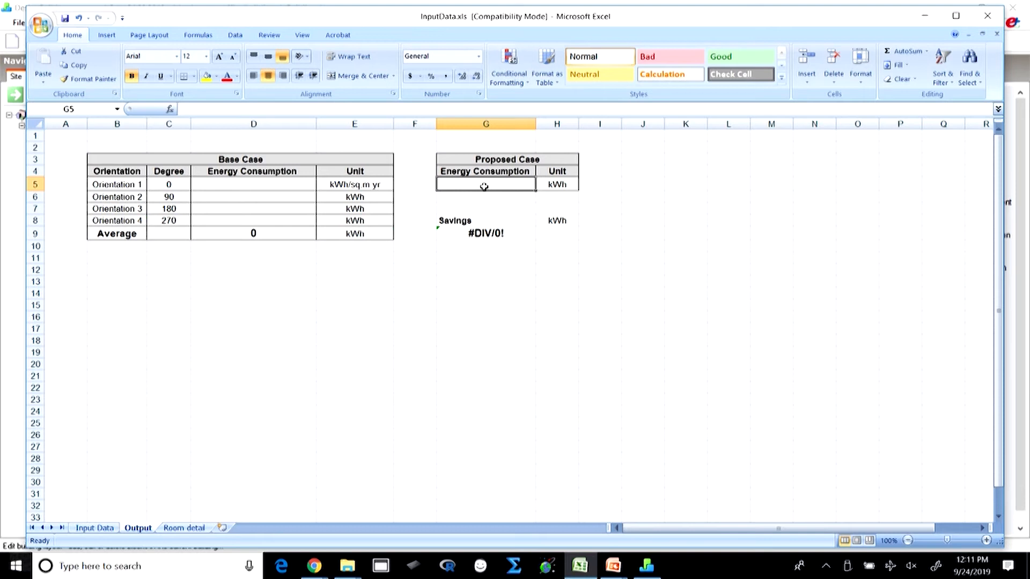
left_click(646, 566)
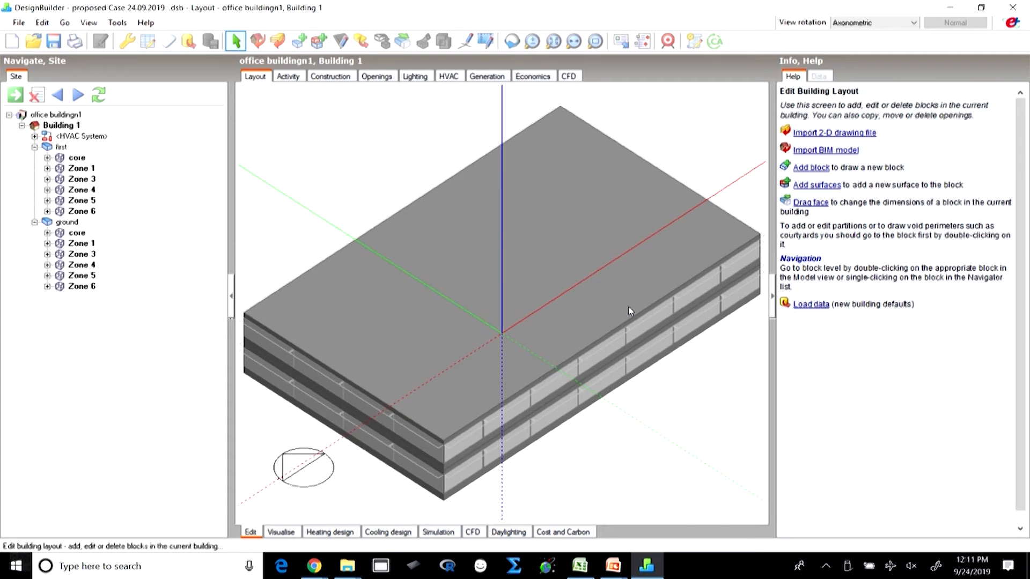
mouse_move(579, 566)
left_click(570, 504)
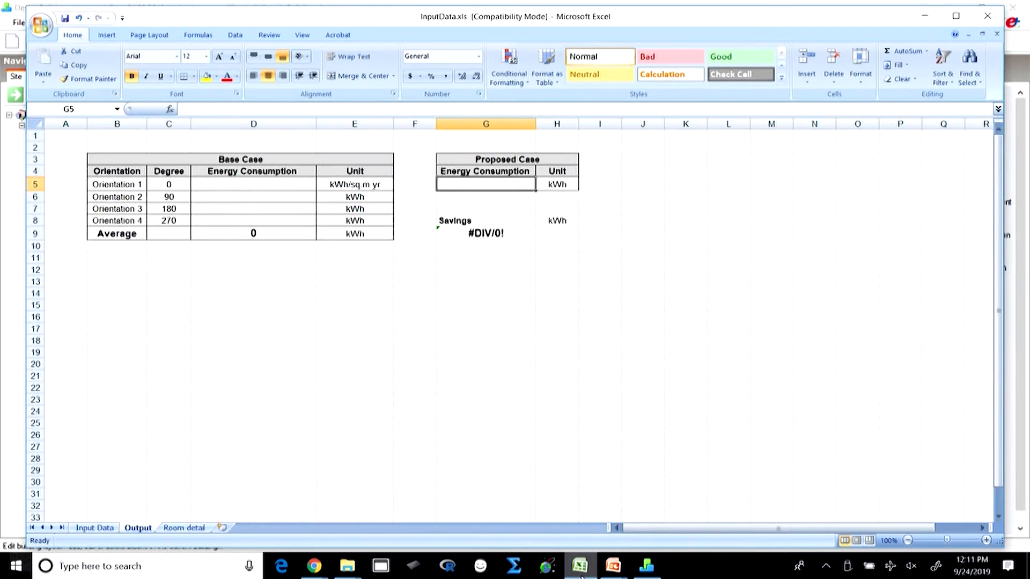
left_click(254, 234)
Switch to DesignBuilder and run an annual simulation of Building 1 from 1 Jan to 31 Dec with monthly, daily and hourly output
left_click(646, 566)
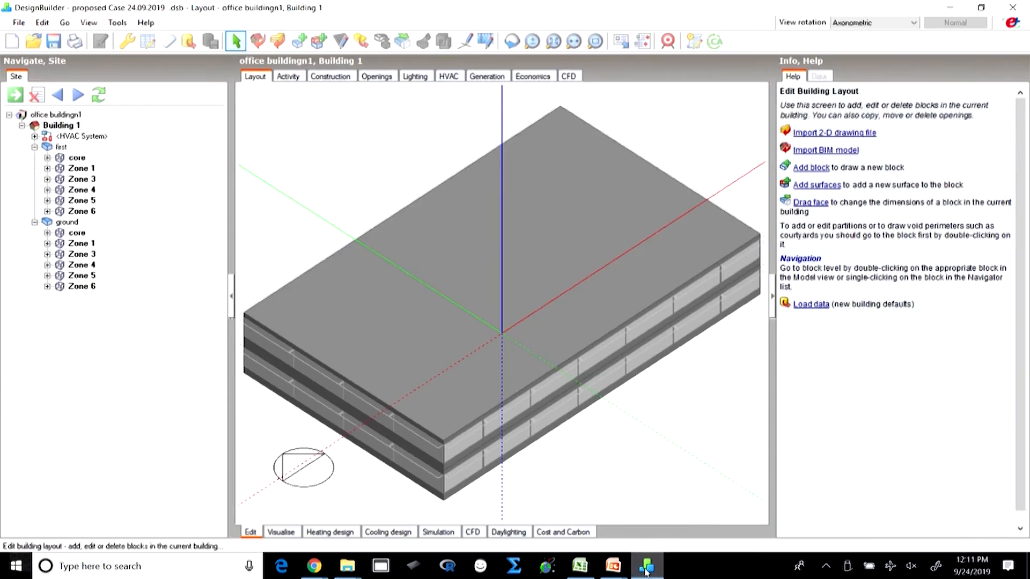
left_click(438, 532)
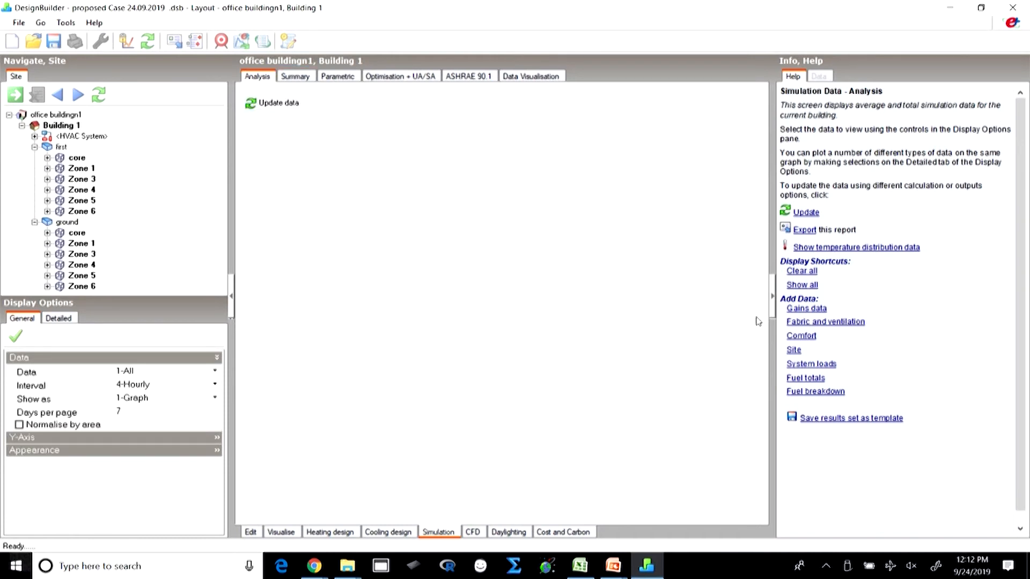
left_click(295, 104)
left_click(500, 145)
left_click(628, 157)
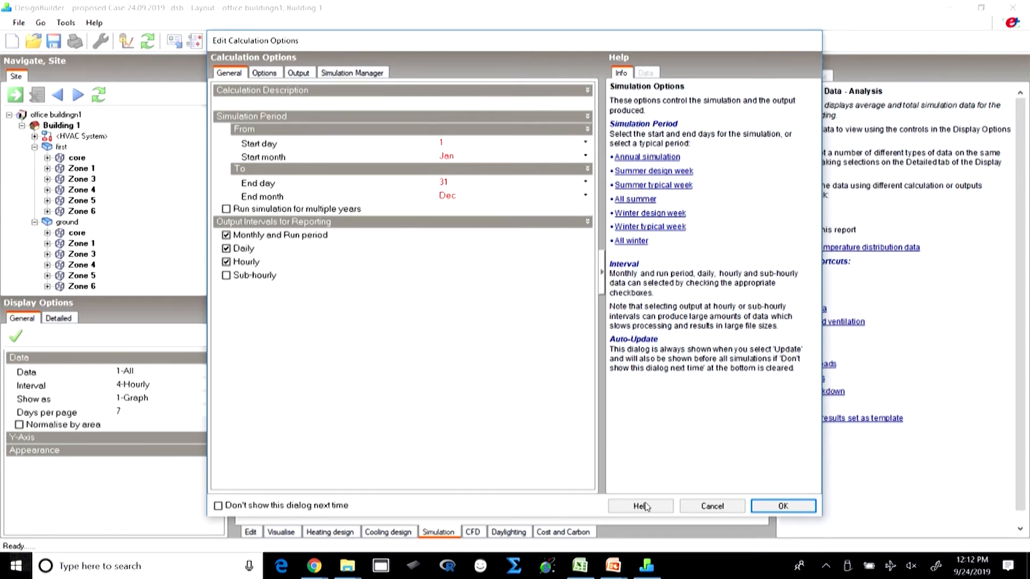
left_click(782, 507)
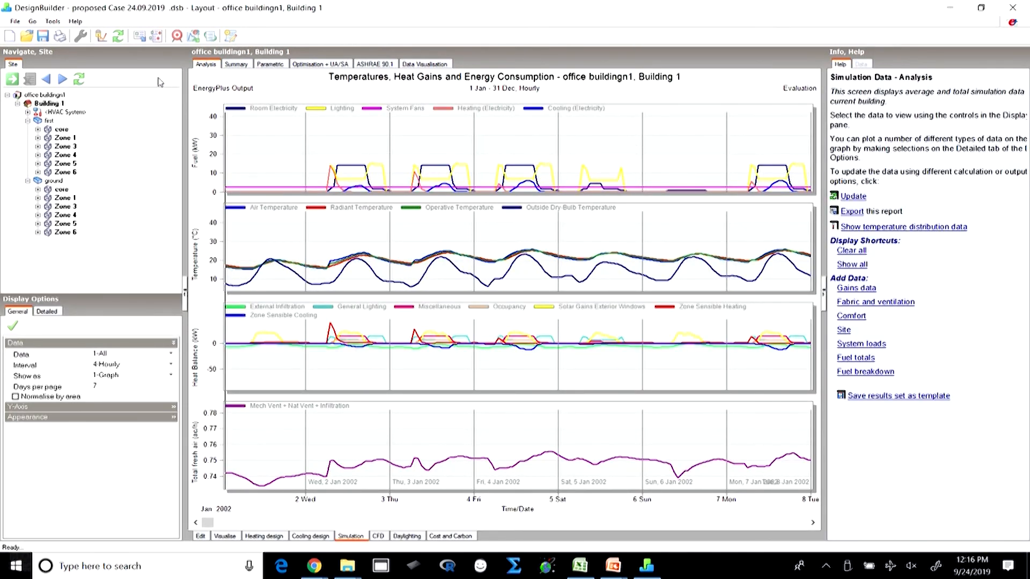
Normalise the Building 1 simulation results by area using 1-All floor area and apply the display options
left_click(45, 104)
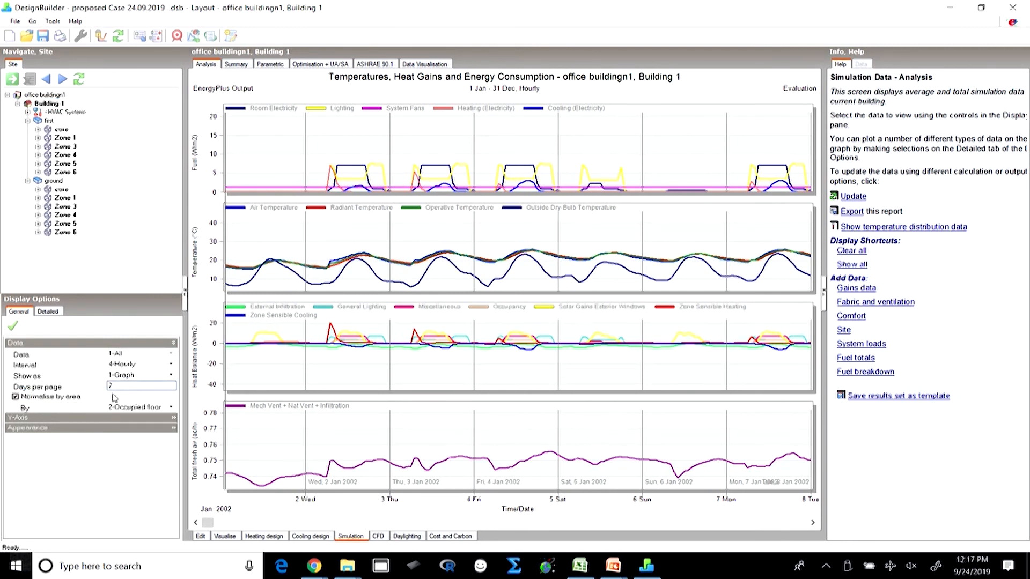
left_click(171, 409)
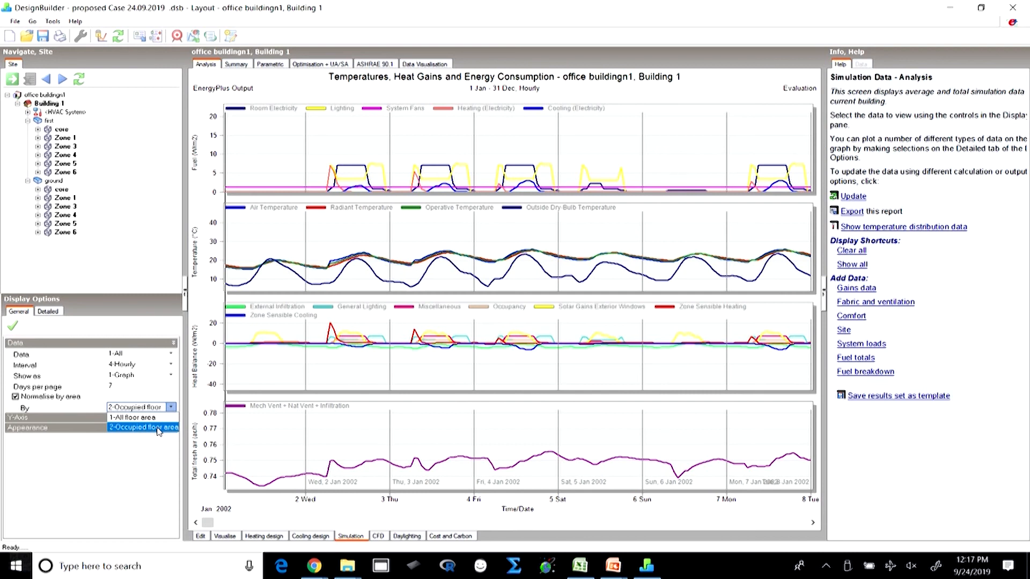
left_click(134, 417)
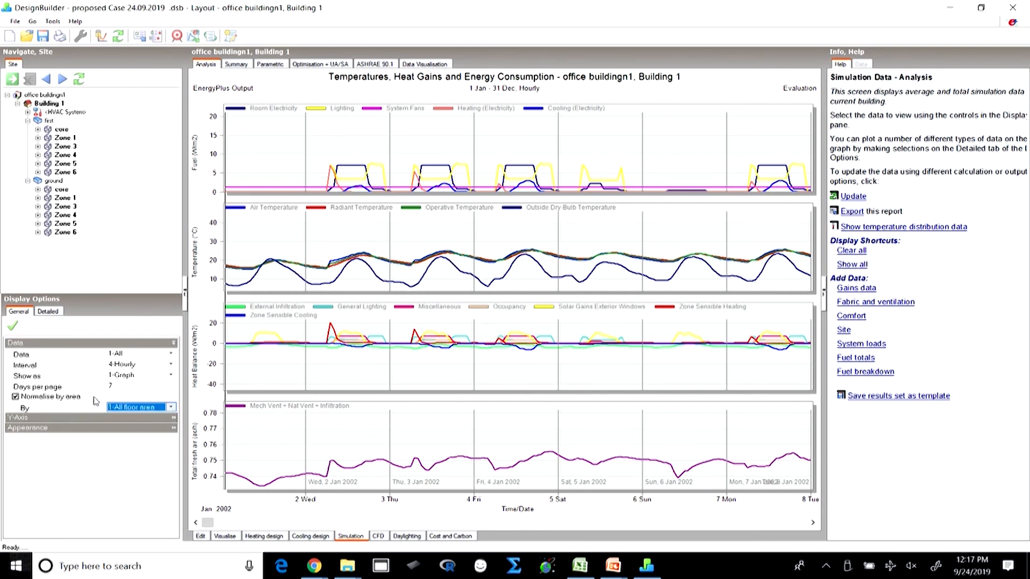
left_click(12, 326)
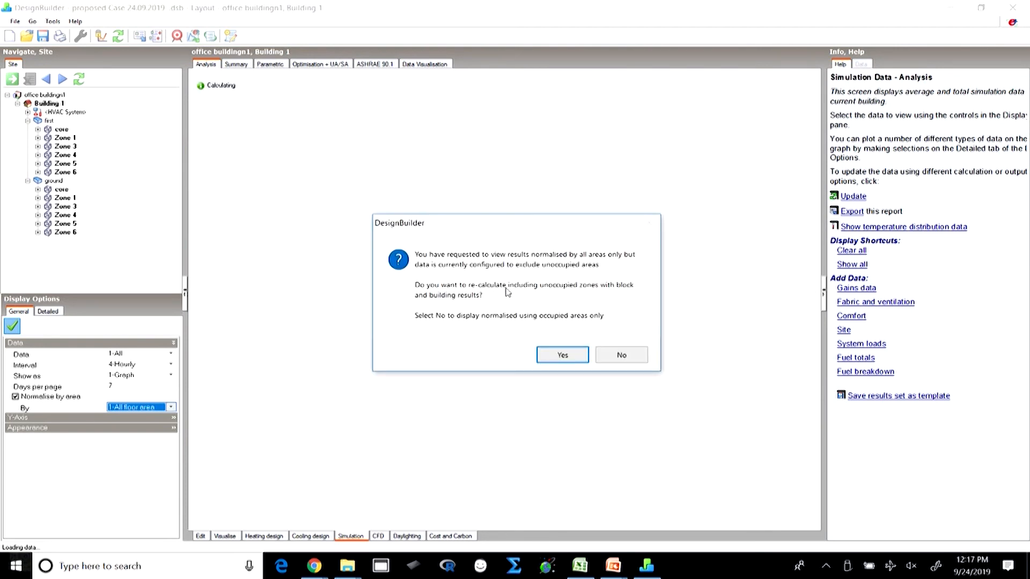
left_click(621, 355)
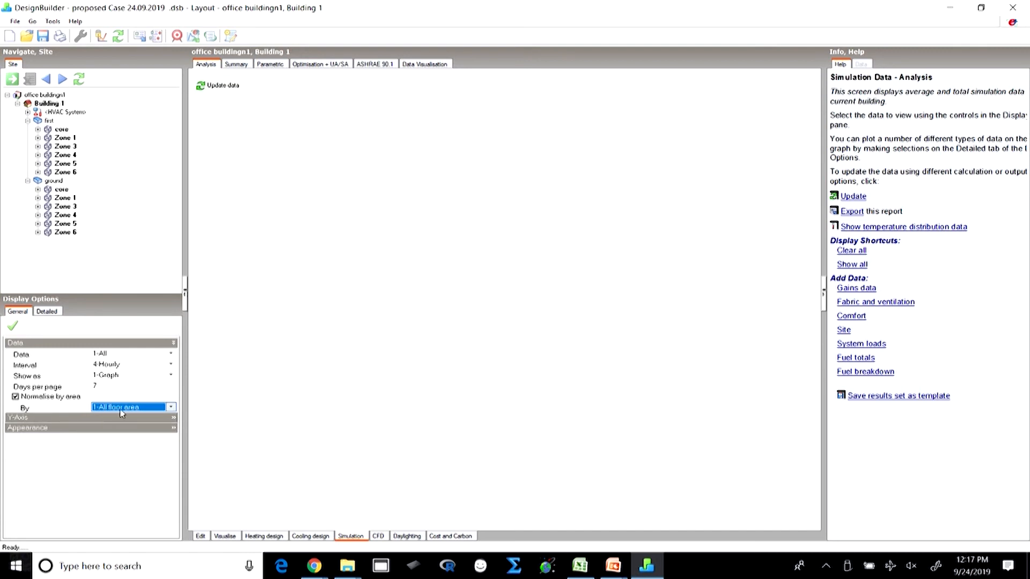
Start updating the simulation data and review the simulation period in the calculation options
left_click(213, 89)
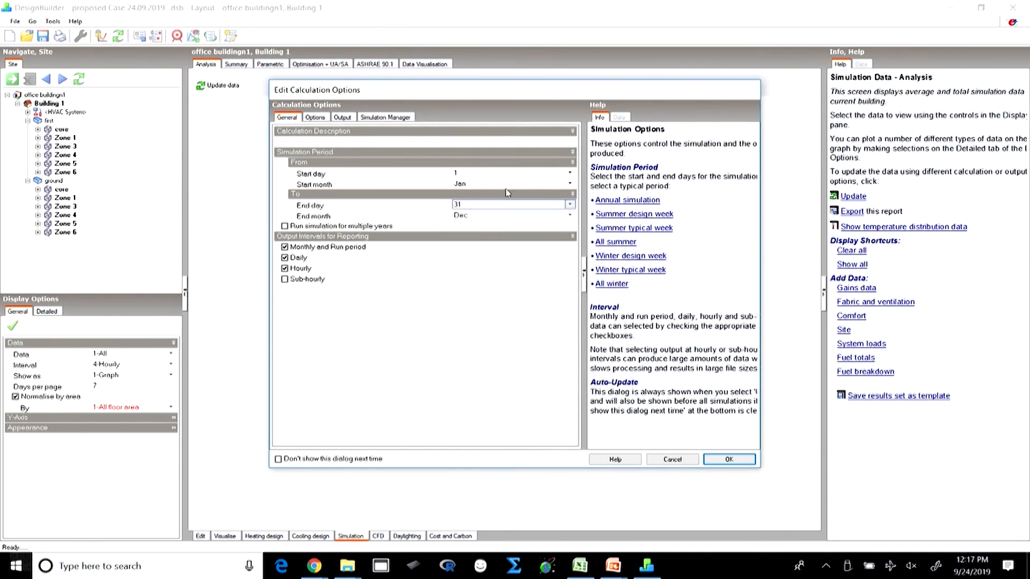
left_click_drag(428, 93, 408, 130)
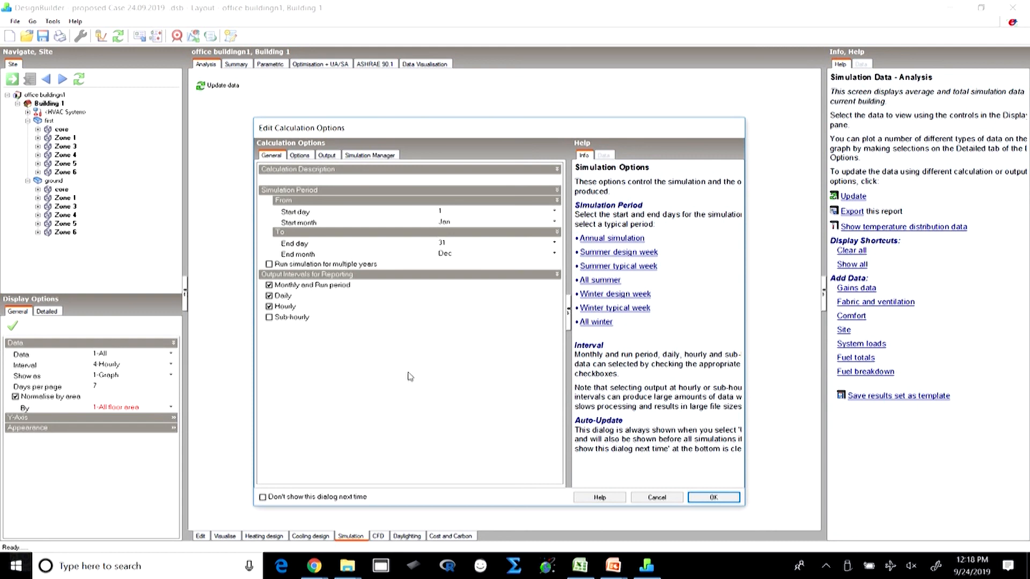
left_click(394, 213)
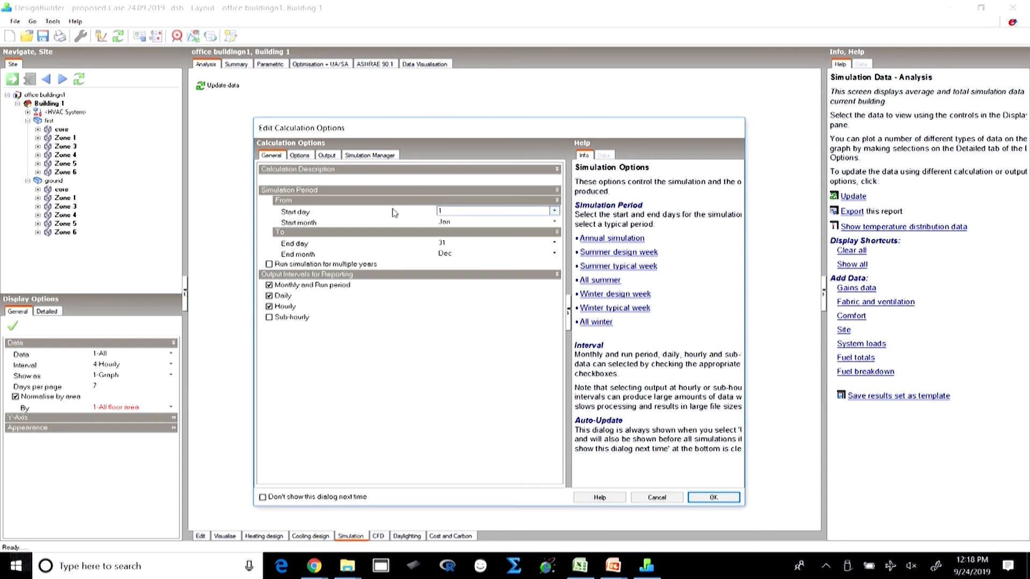